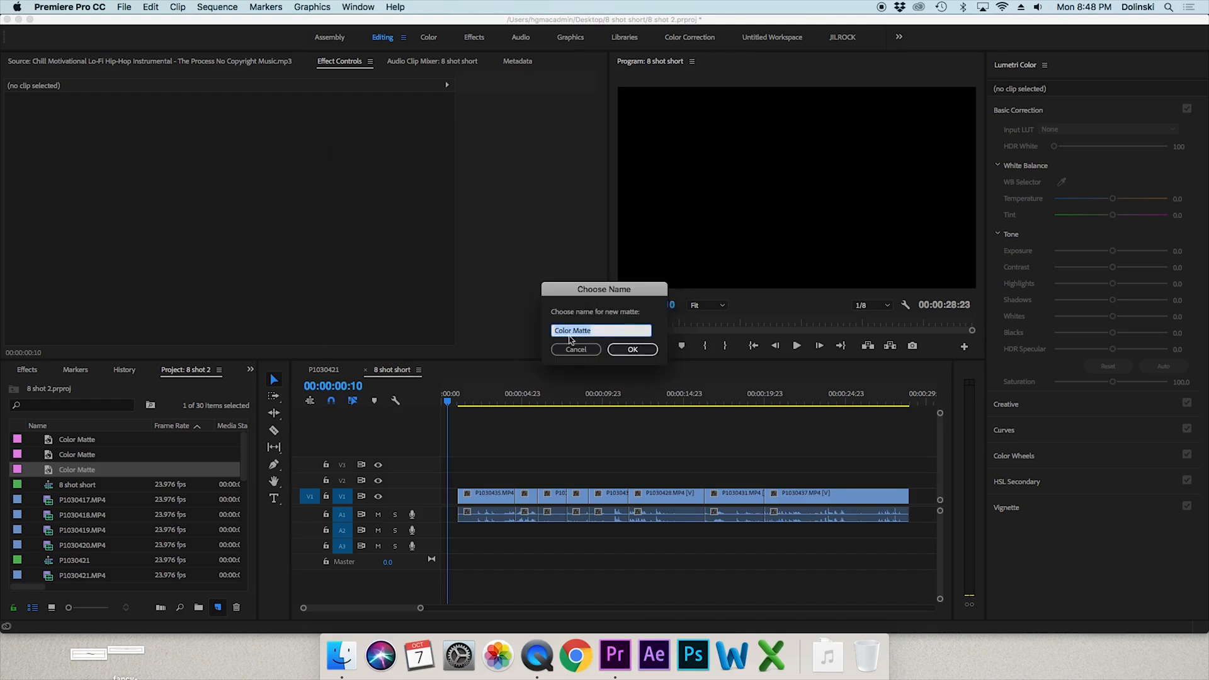
Finish creating the color matte with its default name and place it on track V2 at the start of the sequence.
{"action": "left_click", "coordinate": [627, 355]}
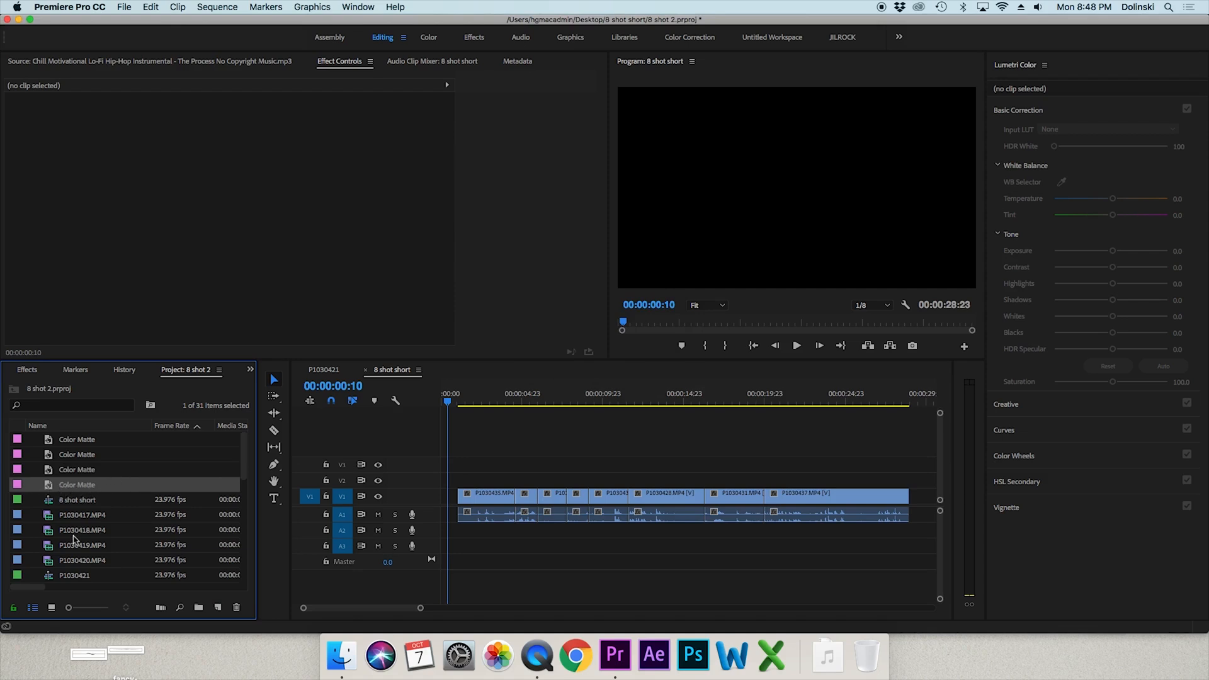
{"action": "left_click_drag", "start_coordinate": [50, 492], "coordinate": [457, 482]}
Recolor the matte on V2 to the dark red 551315 sampled from a locker door in the first clip.
{"action": "left_click_drag", "start_coordinate": [448, 398], "coordinate": [480, 424]}
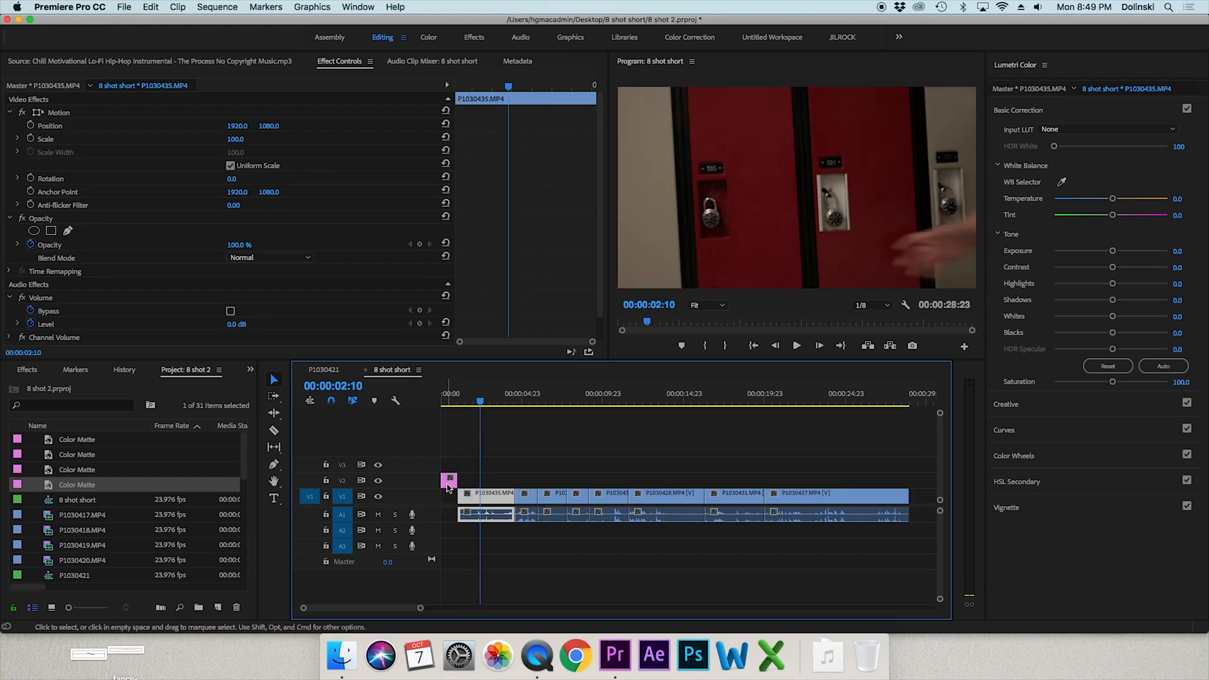
{"action": "double_click", "coordinate": [448, 480]}
{"action": "left_click_drag", "start_coordinate": [655, 126], "coordinate": [418, 146]}
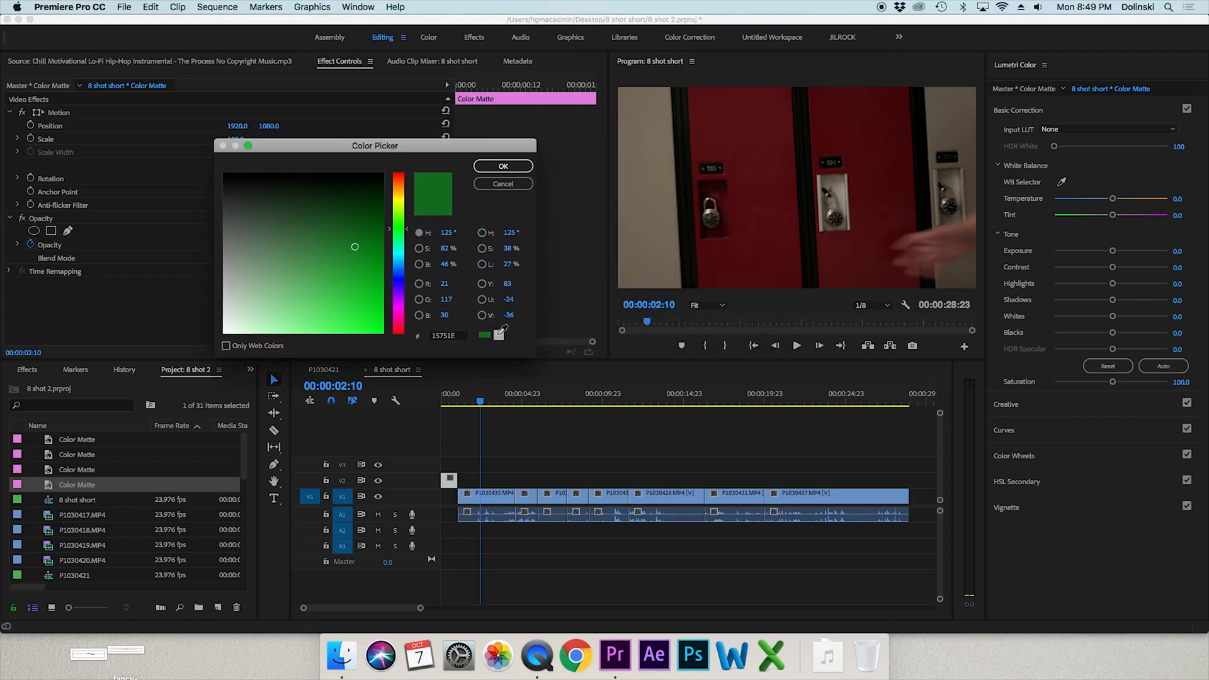
{"action": "left_click", "coordinate": [502, 334]}
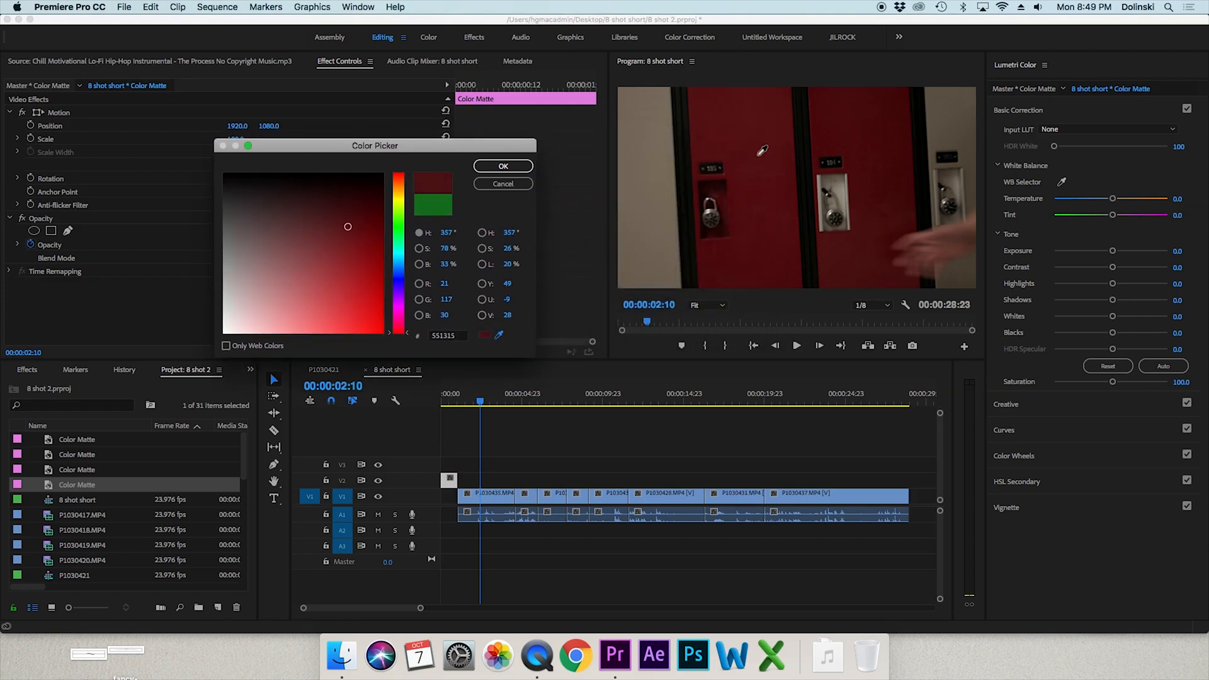
{"action": "left_click", "coordinate": [498, 168]}
Draw a text box across the middle of the red matte at the start of the sequence.
{"action": "left_click_drag", "start_coordinate": [480, 401], "coordinate": [445, 408]}
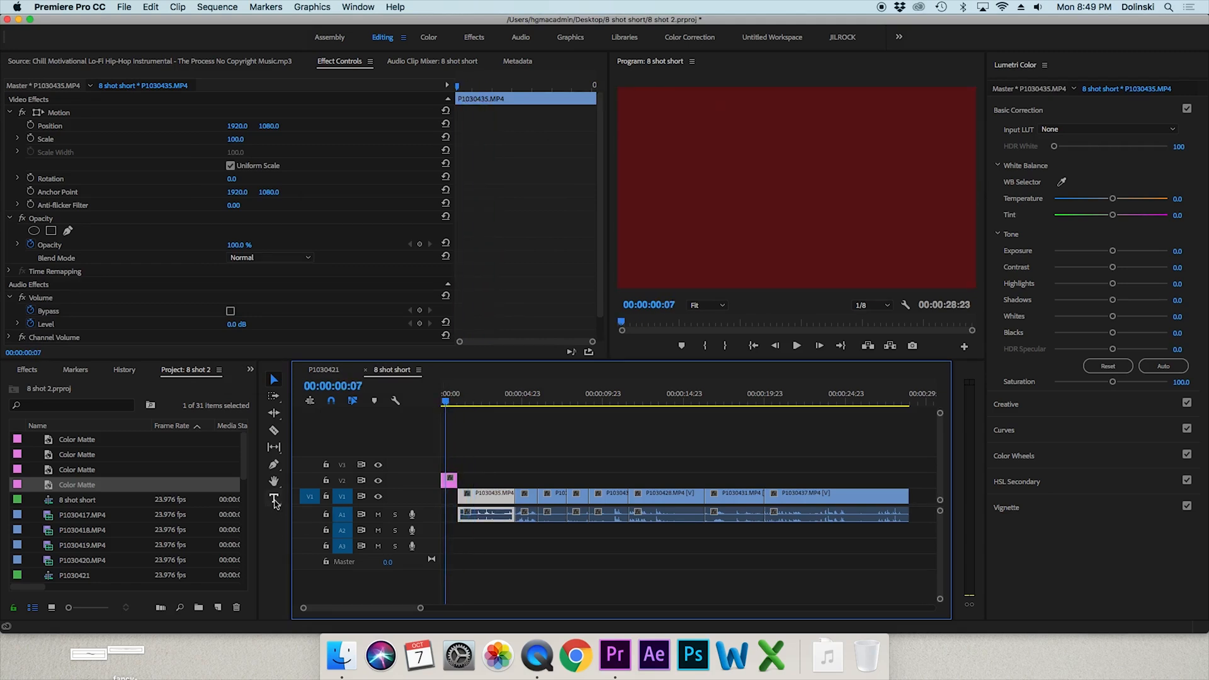
{"action": "left_click", "coordinate": [273, 500]}
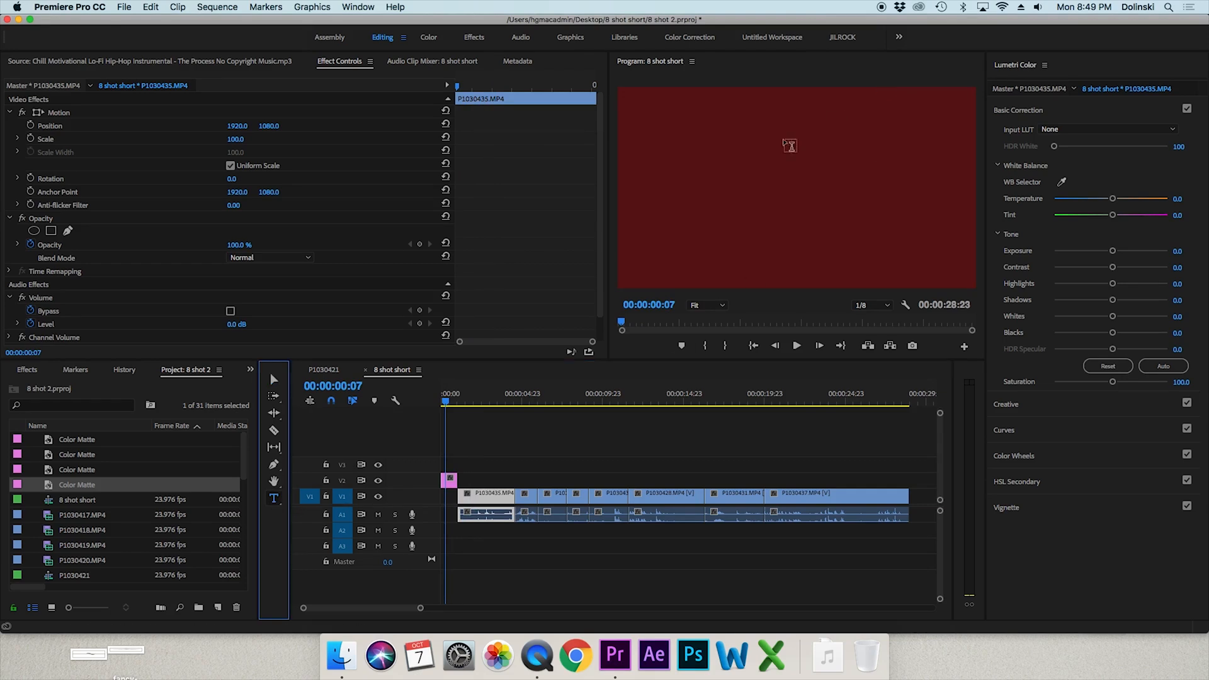
{"action": "left_click_drag", "start_coordinate": [690, 160], "coordinate": [891, 209]}
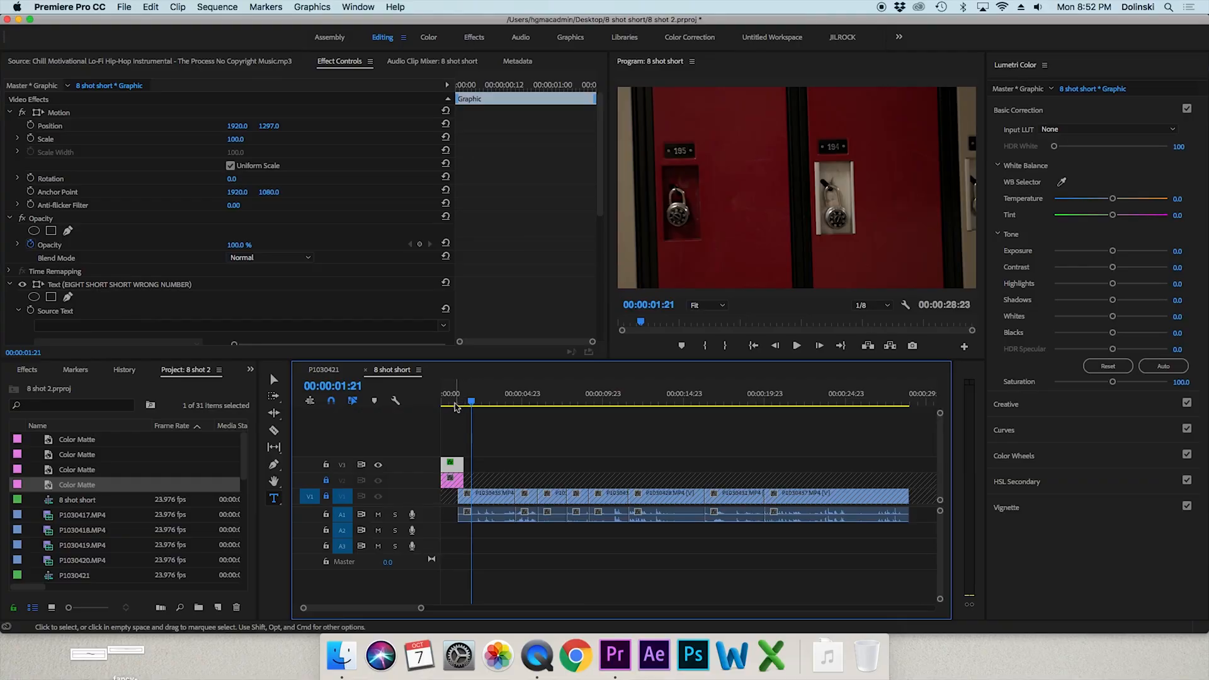
Return the playhead to the opening title and unlock video tracks V2 and V1.
{"action": "left_click", "coordinate": [452, 407]}
{"action": "left_click", "coordinate": [325, 481]}
{"action": "left_click", "coordinate": [326, 497]}
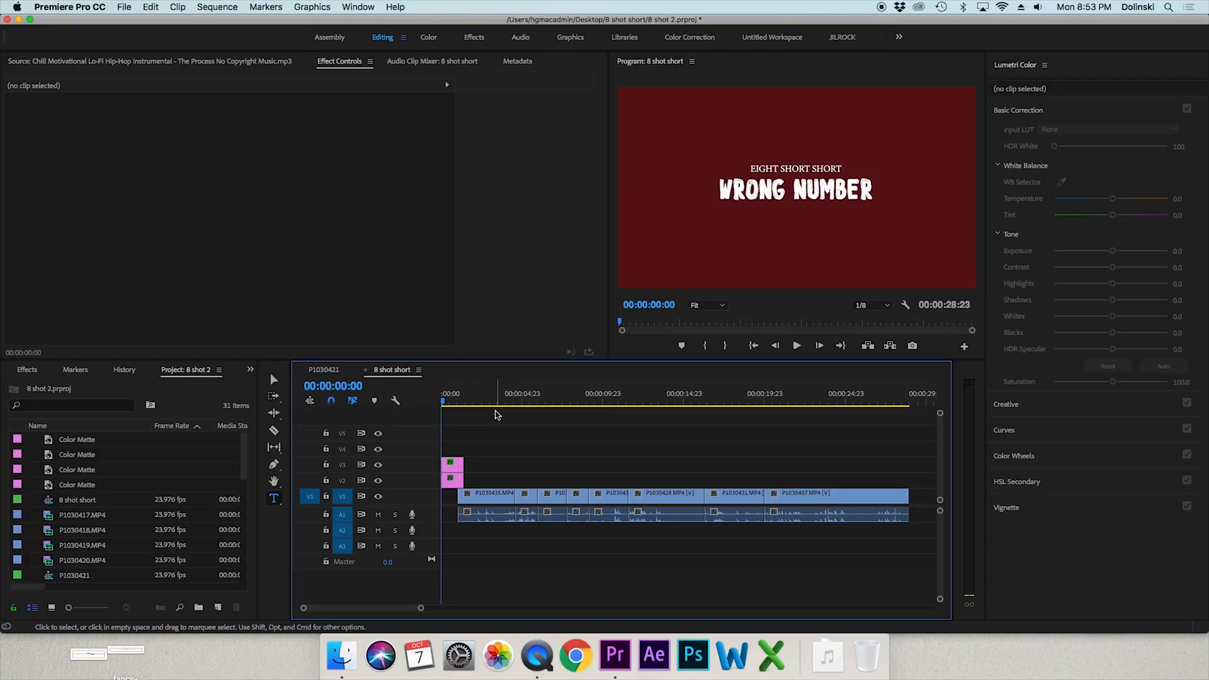
Create a new black (000000) color matte with the default video settings and name it BLACK.
{"action": "left_click", "coordinate": [217, 608]}
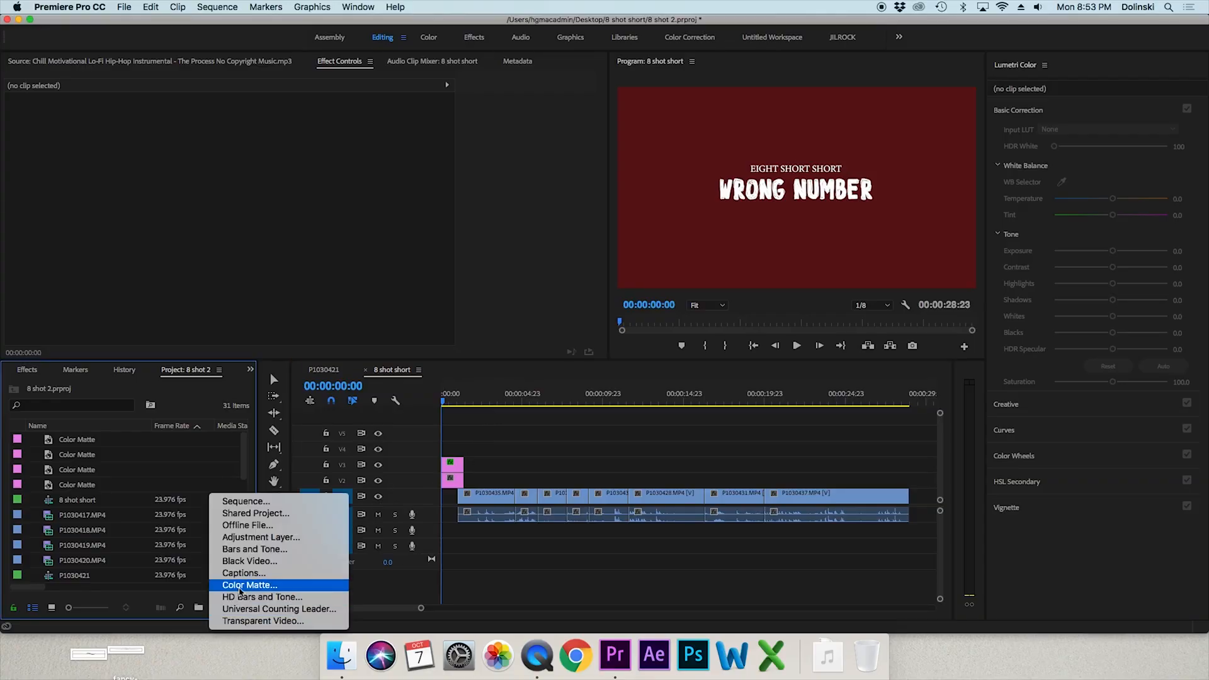
{"action": "left_click", "coordinate": [224, 585]}
{"action": "left_click", "coordinate": [684, 373]}
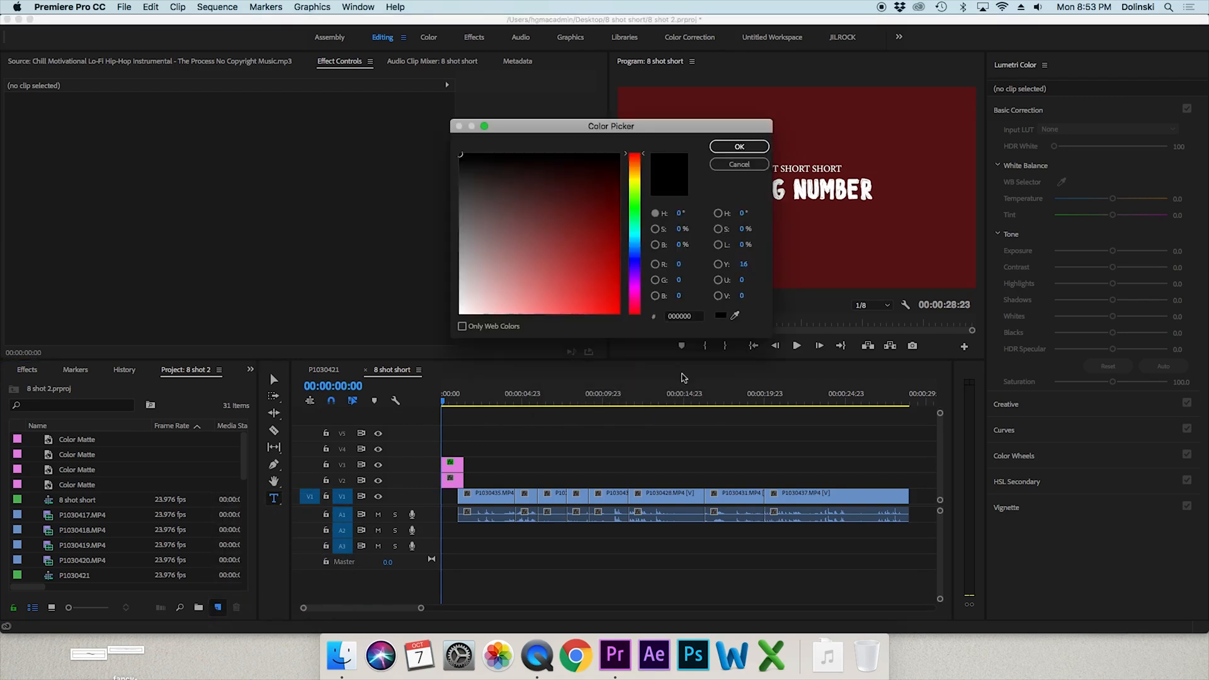
{"action": "left_click", "coordinate": [736, 149]}
{"action": "type", "text": "BLACK"}
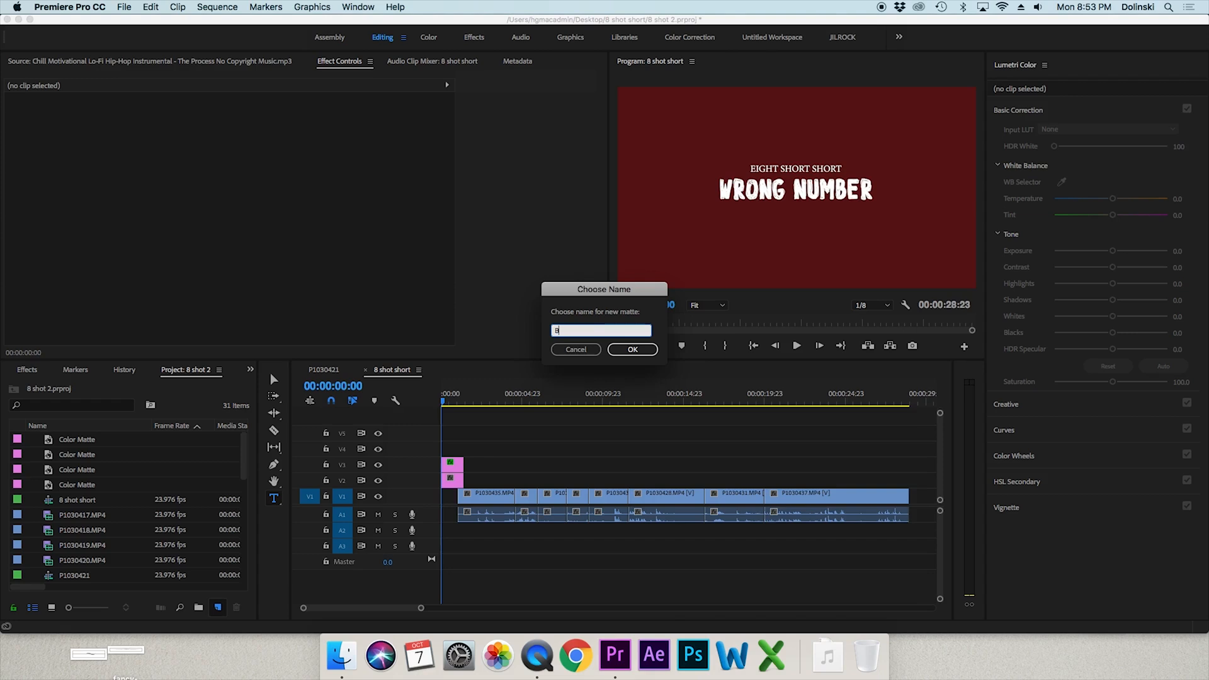
{"action": "left_click", "coordinate": [632, 349]}
Place the BLACK matte on tracks V4 and V5 and extend both copies to the end of the last clip.
{"action": "left_click_drag", "start_coordinate": [48, 441], "coordinate": [449, 449]}
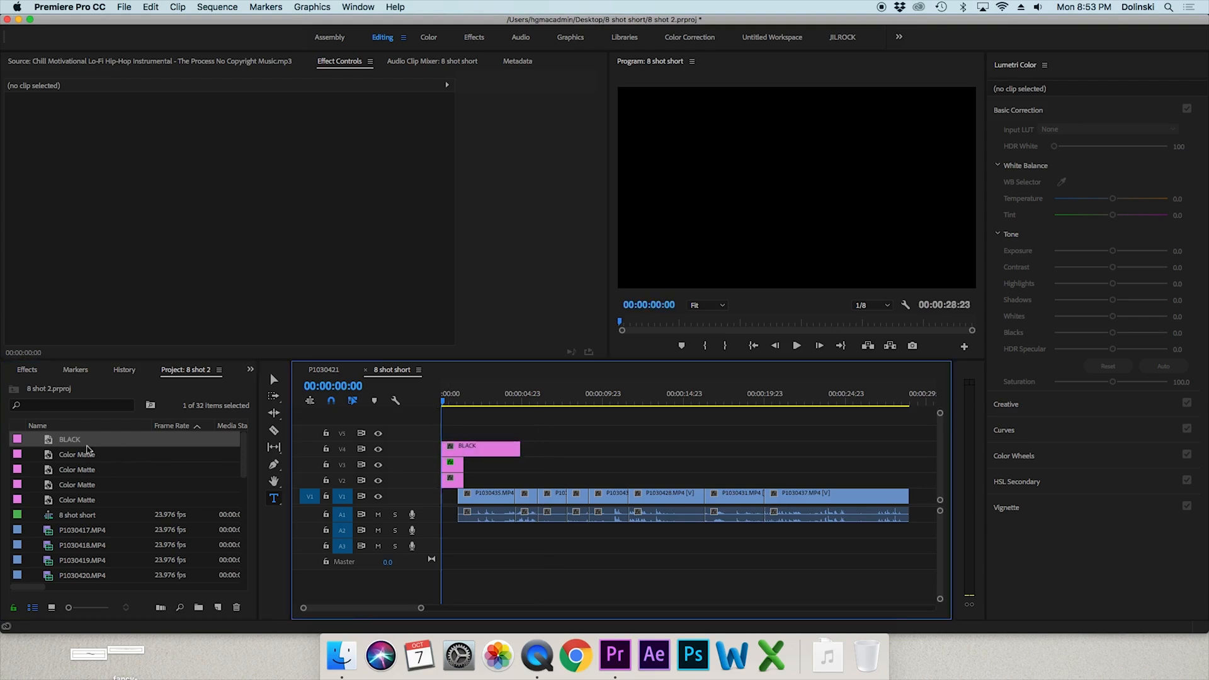
{"action": "left_click_drag", "start_coordinate": [51, 444], "coordinate": [909, 433]}
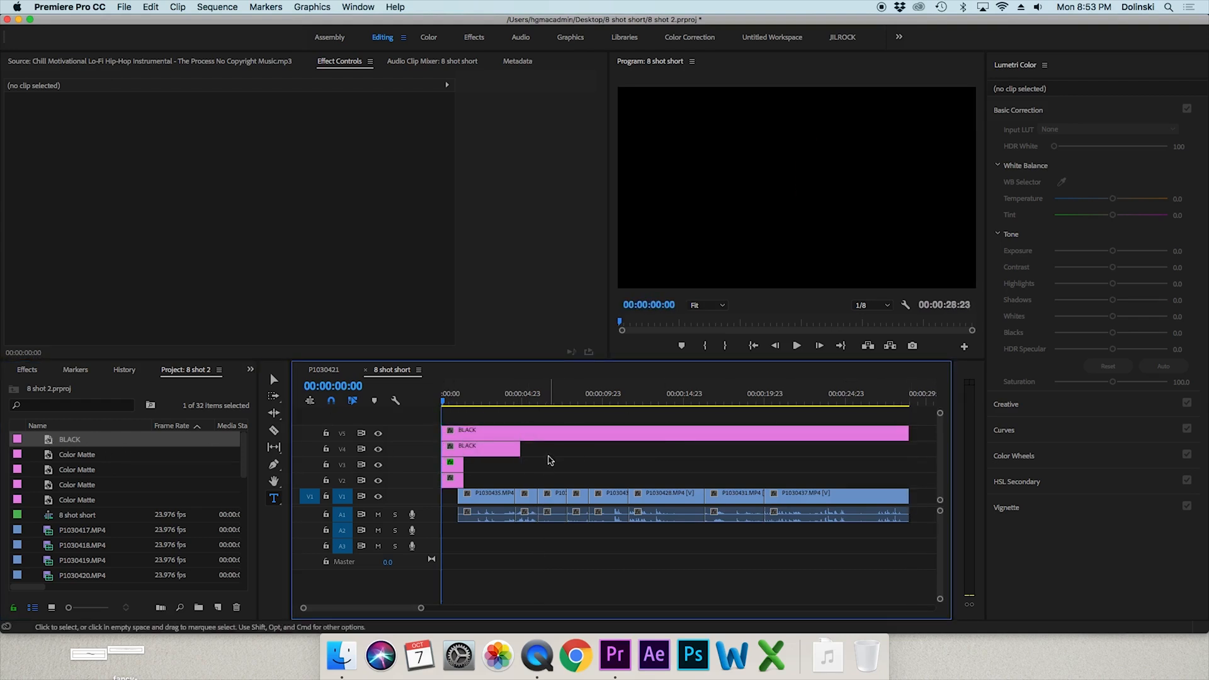
{"action": "left_click_drag", "start_coordinate": [523, 453], "coordinate": [909, 451]}
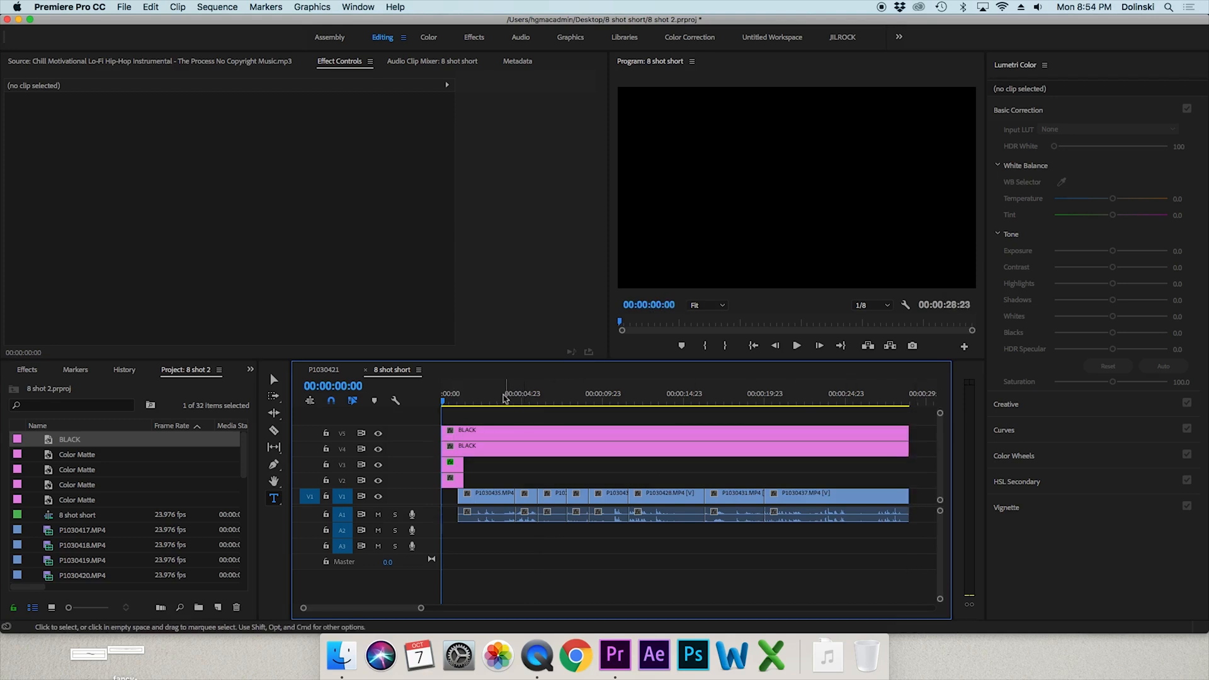
Apply the Crop video effect to both BLACK mattes on tracks V5 and V4.
{"action": "left_click", "coordinate": [496, 398]}
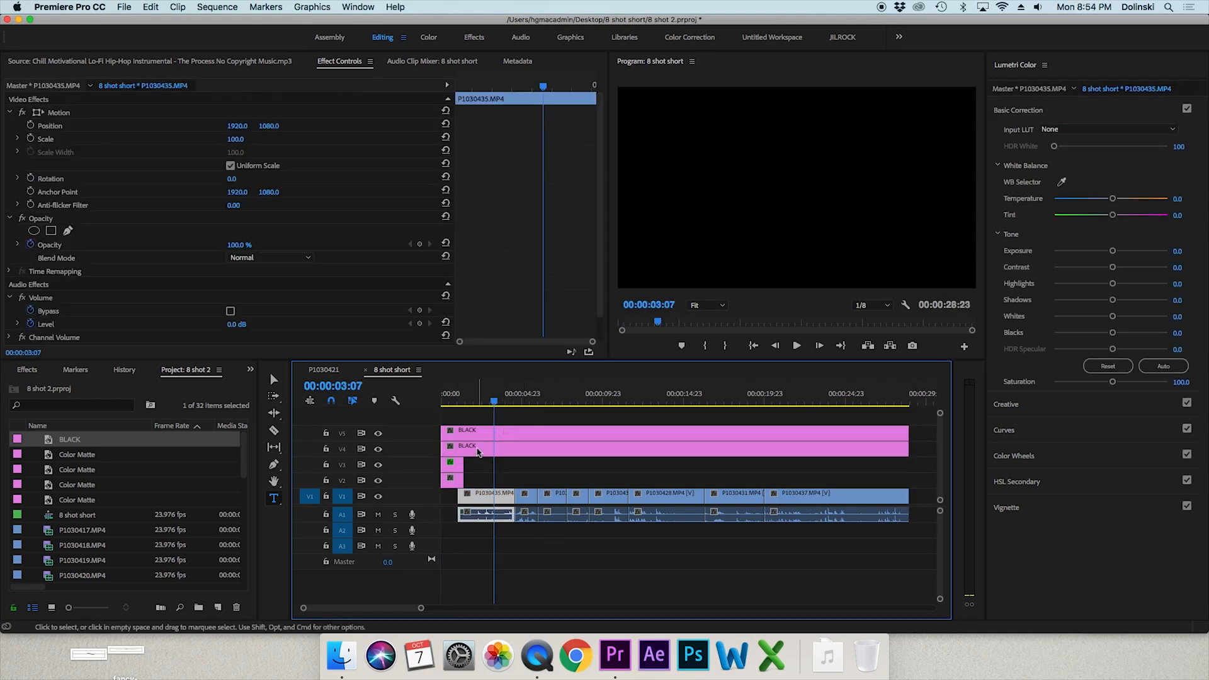
{"action": "left_click", "coordinate": [251, 371]}
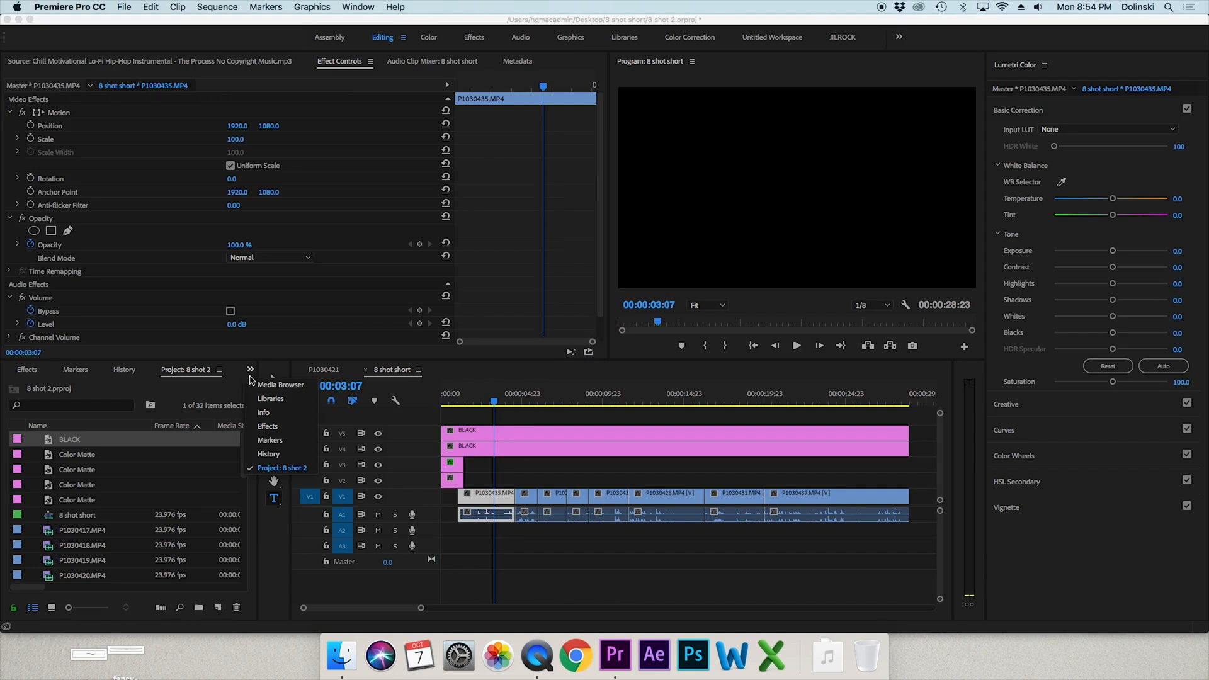
{"action": "left_click", "coordinate": [268, 427]}
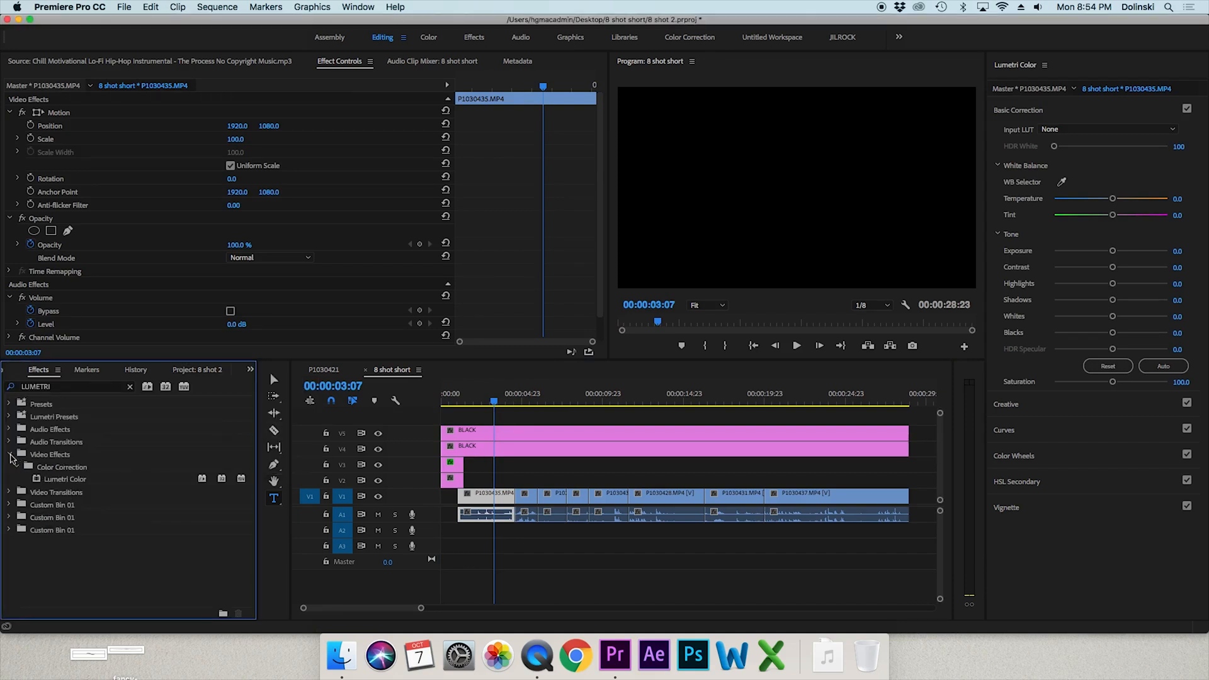
{"action": "left_click", "coordinate": [130, 388]}
{"action": "left_click", "coordinate": [9, 455]}
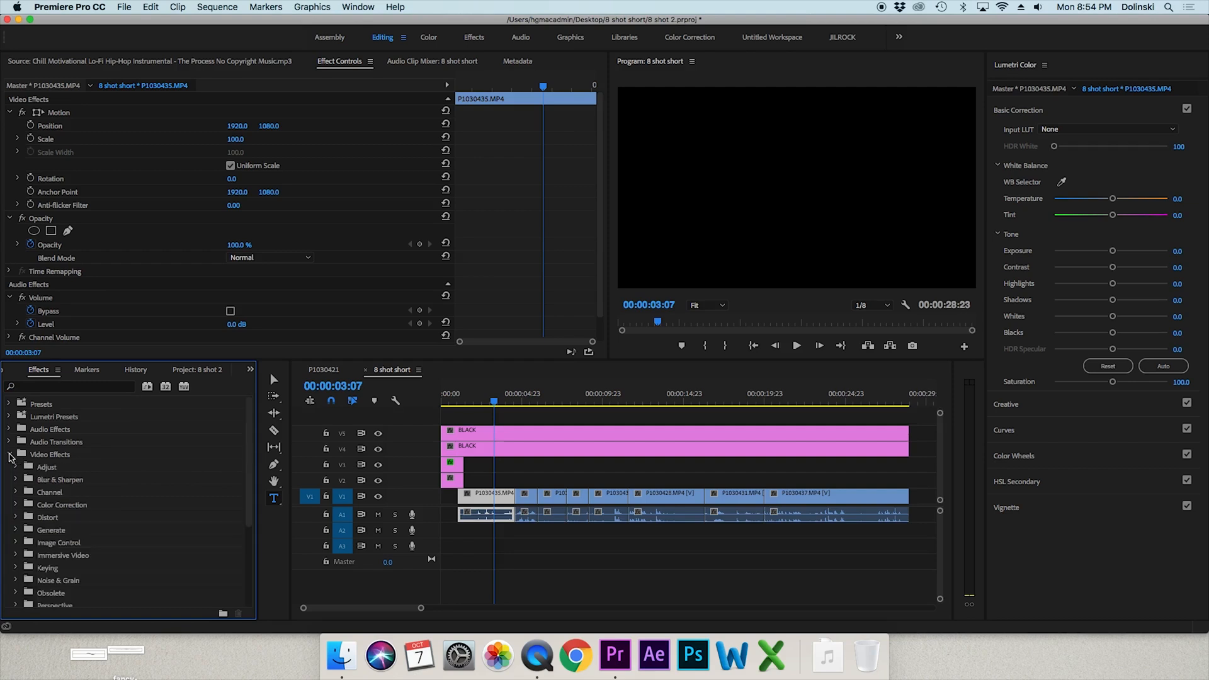
{"action": "scroll", "coordinate": [51, 517], "scroll_direction": "down", "scroll_amount": 5}
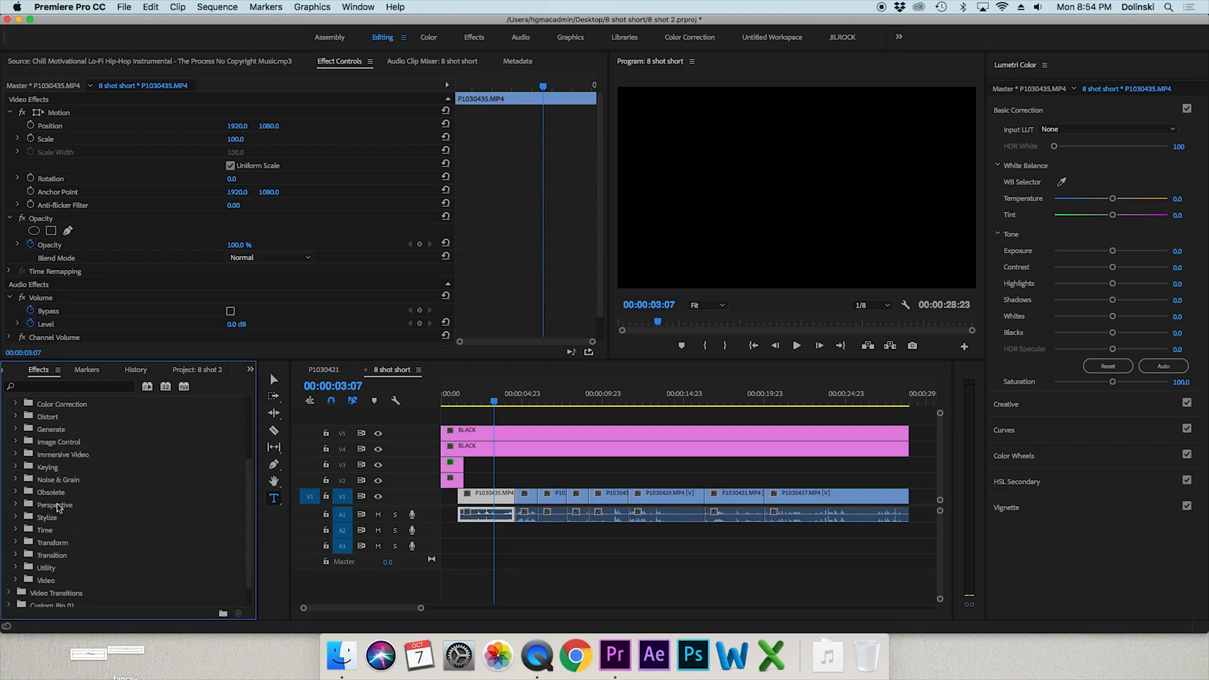
{"action": "left_click", "coordinate": [16, 531]}
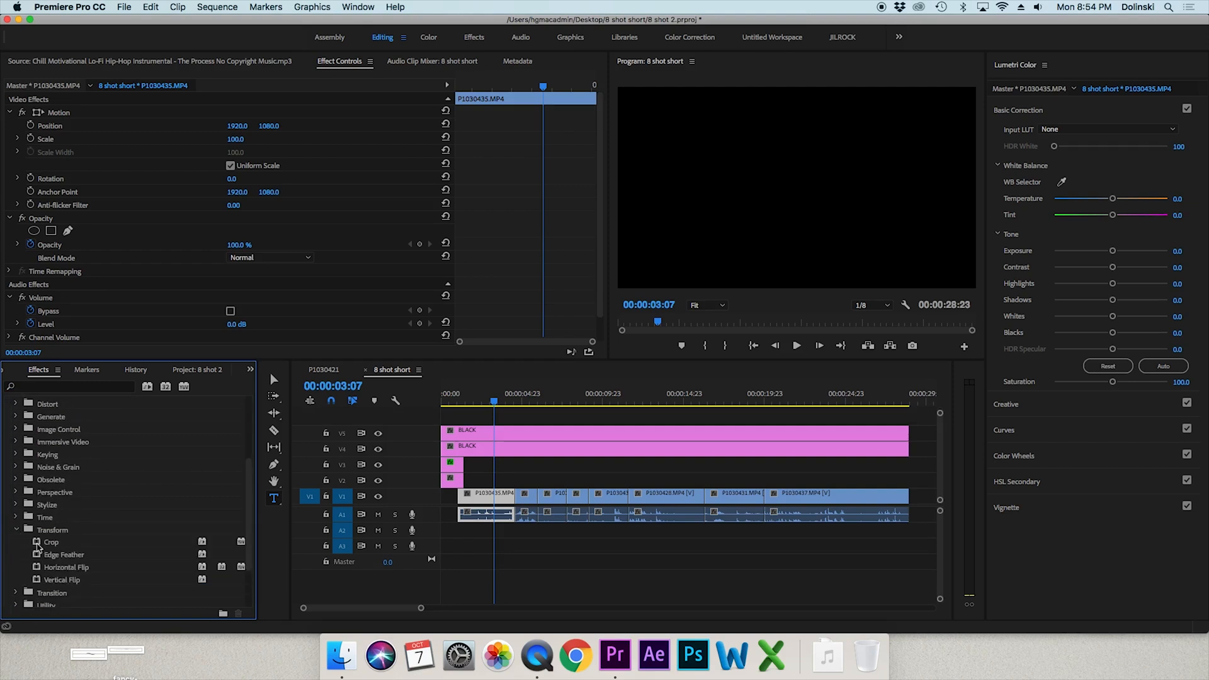
{"action": "left_click", "coordinate": [38, 544]}
{"action": "left_click_drag", "start_coordinate": [130, 509], "coordinate": [479, 434]}
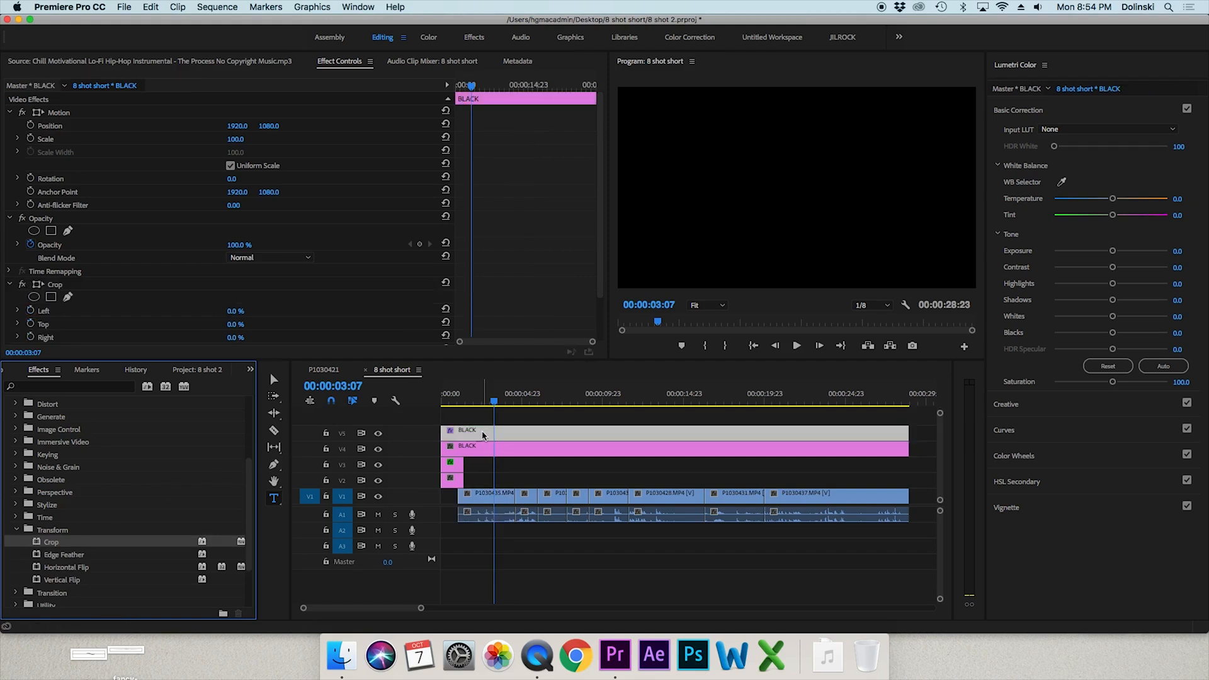
{"action": "left_click_drag", "start_coordinate": [278, 481], "coordinate": [480, 450]}
Set the top crop of the BLACK matte on V5 to 90%.
{"action": "left_click", "coordinate": [512, 433]}
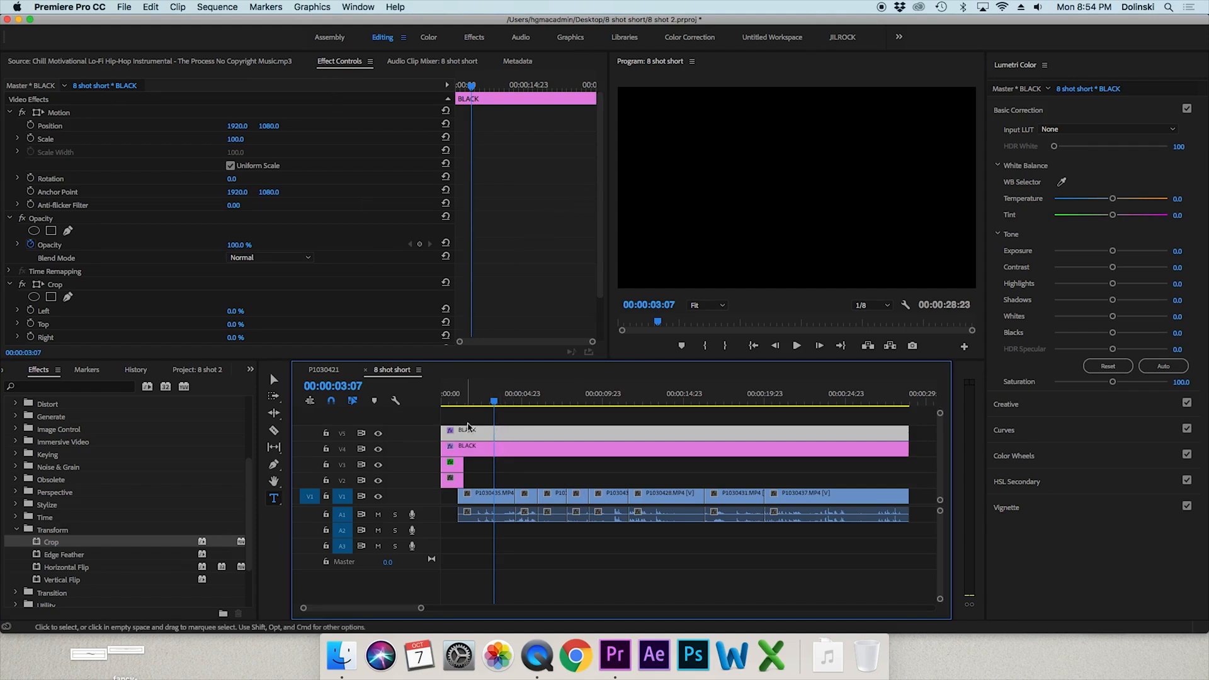
{"action": "left_click", "coordinate": [489, 448]}
{"action": "left_click", "coordinate": [488, 435]}
{"action": "left_click", "coordinate": [489, 447]}
{"action": "left_click", "coordinate": [485, 434]}
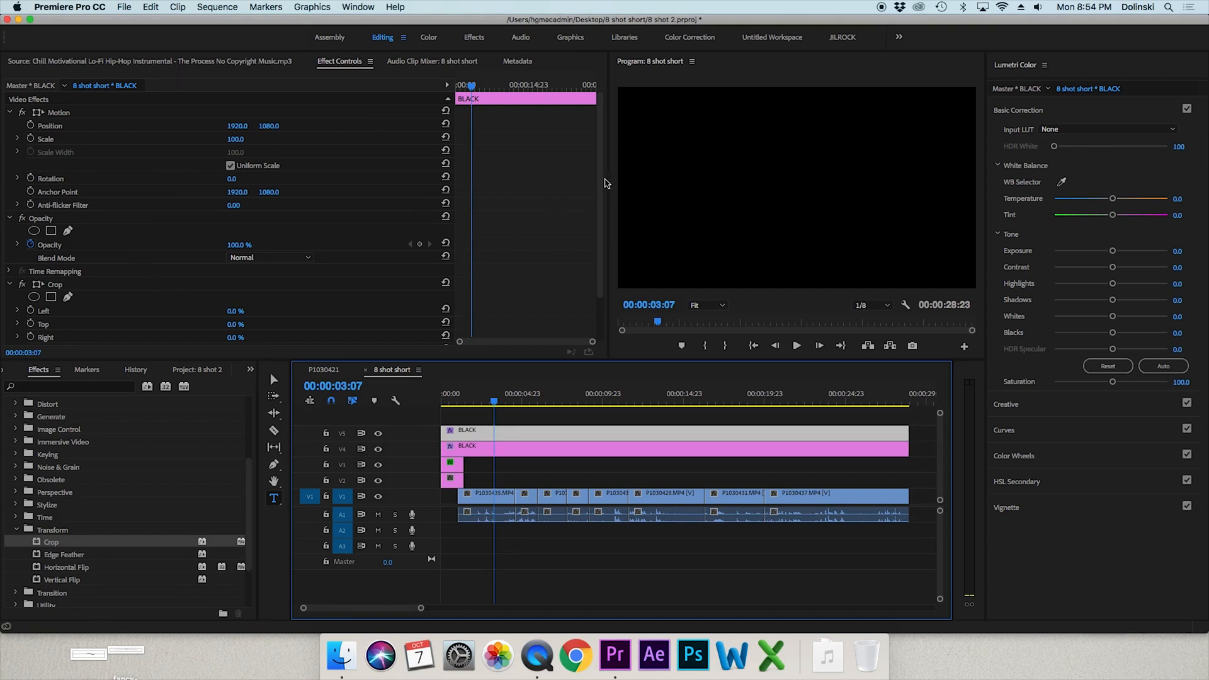
{"action": "scroll", "coordinate": [202, 267], "scroll_direction": "down", "scroll_amount": 2}
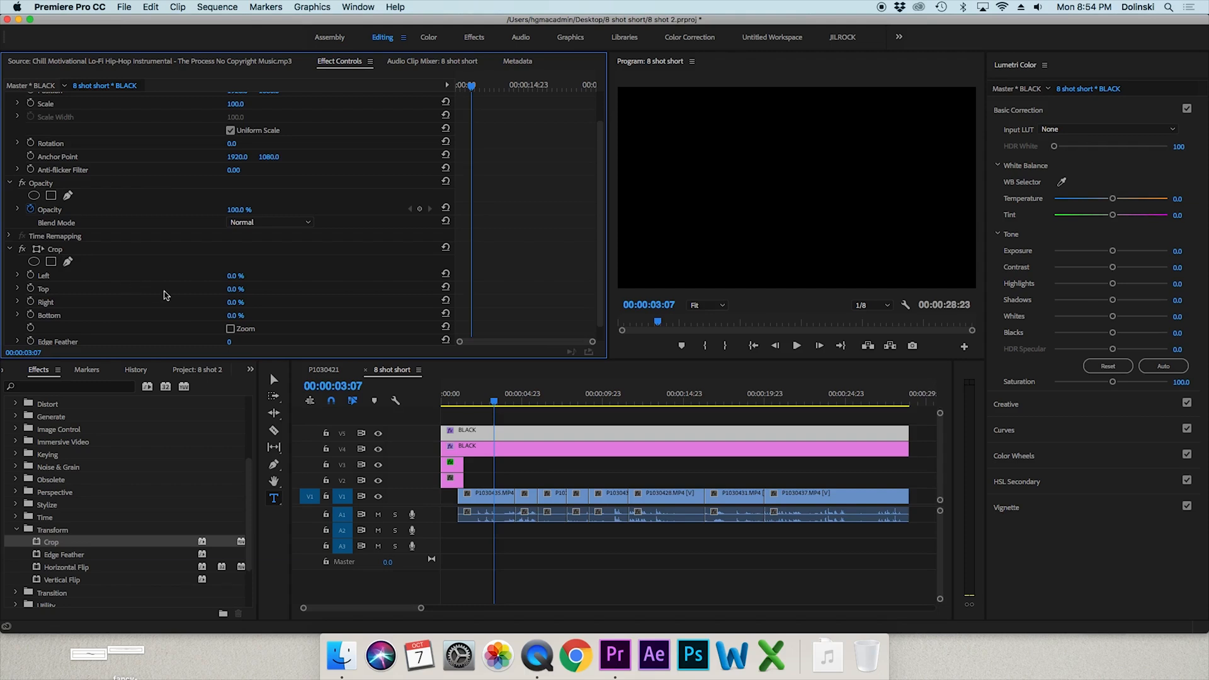
{"action": "left_click", "coordinate": [242, 288]}
{"action": "key", "text": "Return"}
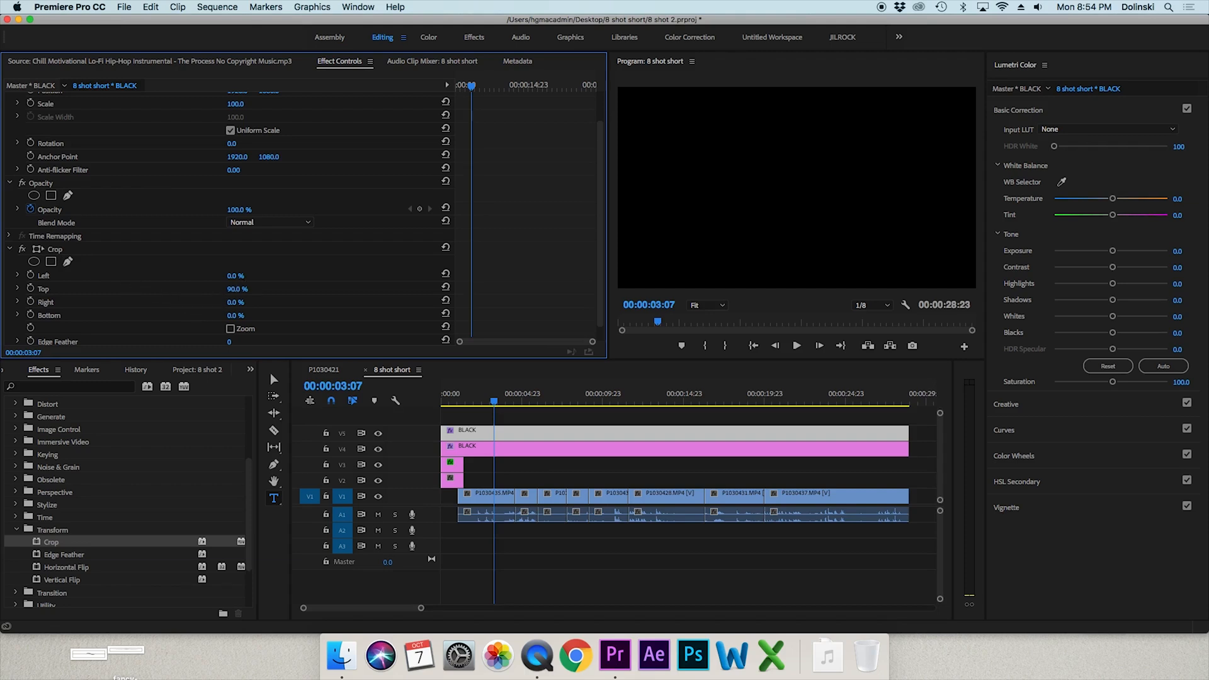
Set the bottom crop of the BLACK matte on V4 to 90%.
{"action": "left_click", "coordinate": [490, 456]}
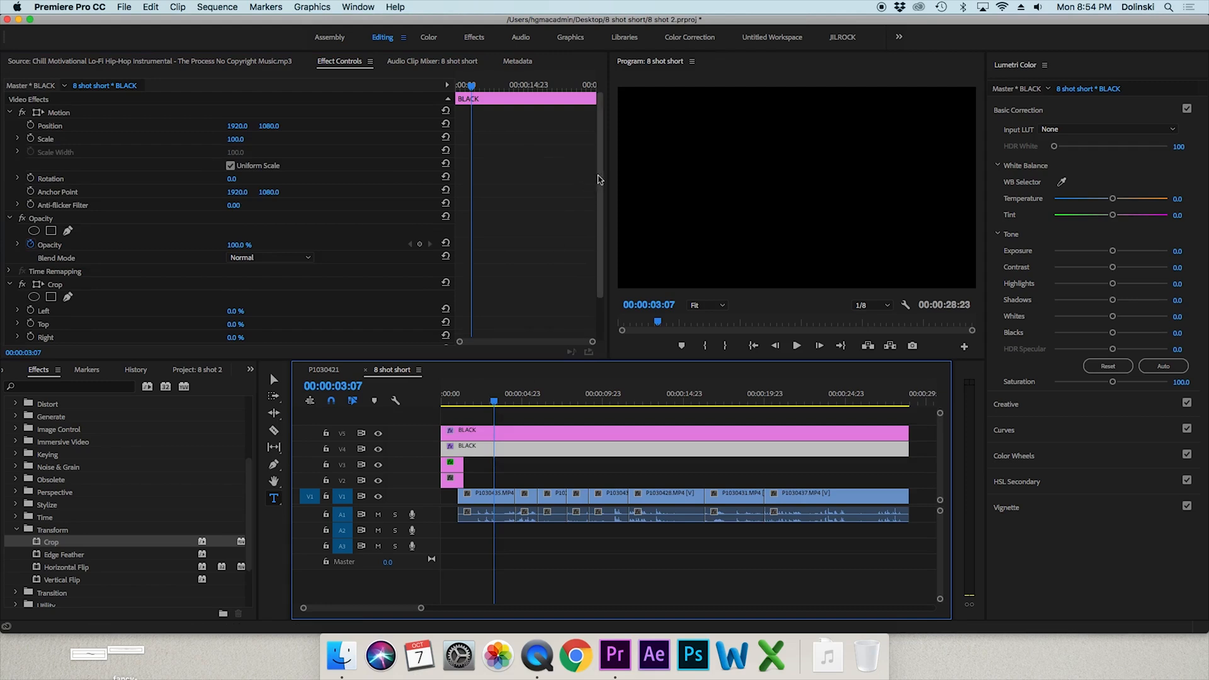
{"action": "scroll", "coordinate": [598, 213], "scroll_direction": "up", "scroll_amount": 1}
{"action": "scroll", "coordinate": [597, 213], "scroll_direction": "down", "scroll_amount": 1}
{"action": "left_click", "coordinate": [241, 299]}
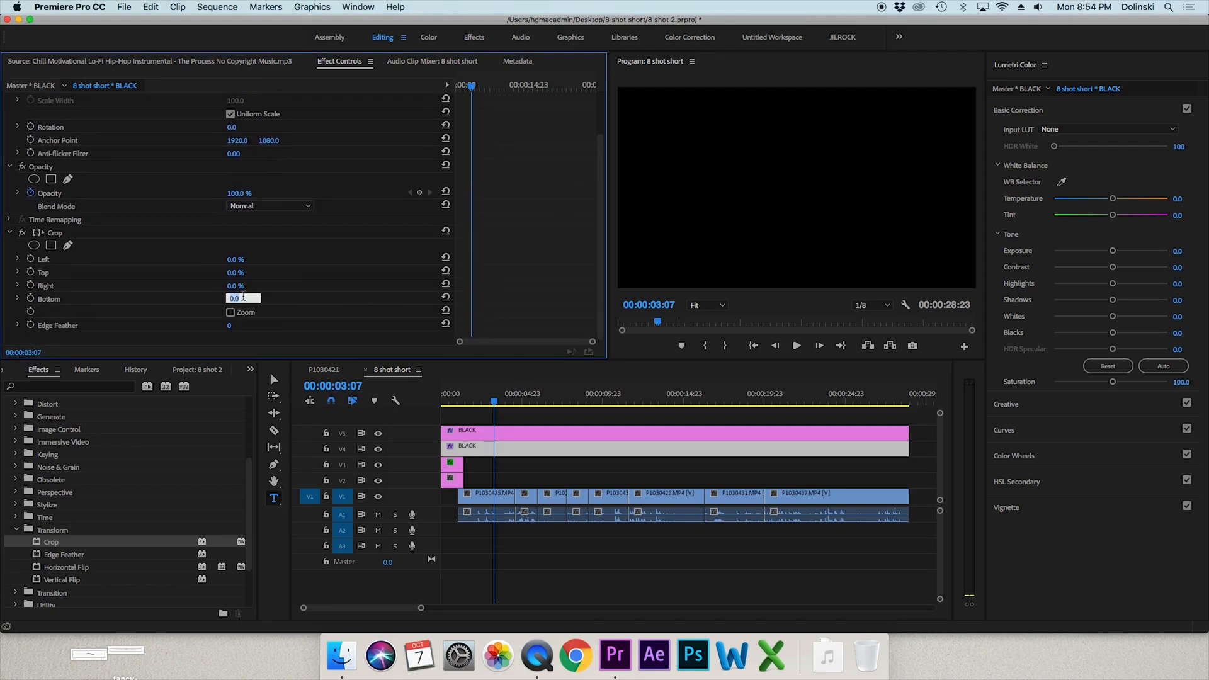
{"action": "key", "text": "Return"}
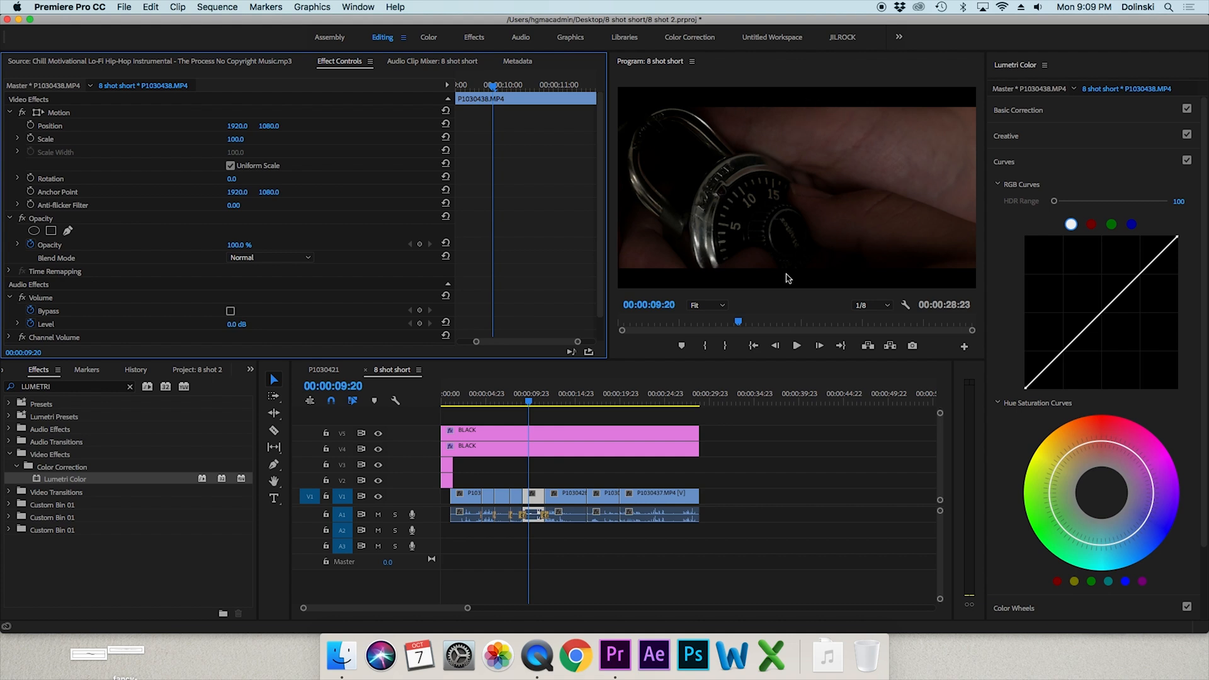
Adjust the vertical position of the padlock close-up clip P1030438.MP4 to reframe it between the letterbox bars.
{"action": "left_click", "coordinate": [534, 397]}
{"action": "key", "text": "Left"}
{"action": "key", "text": "Left"}
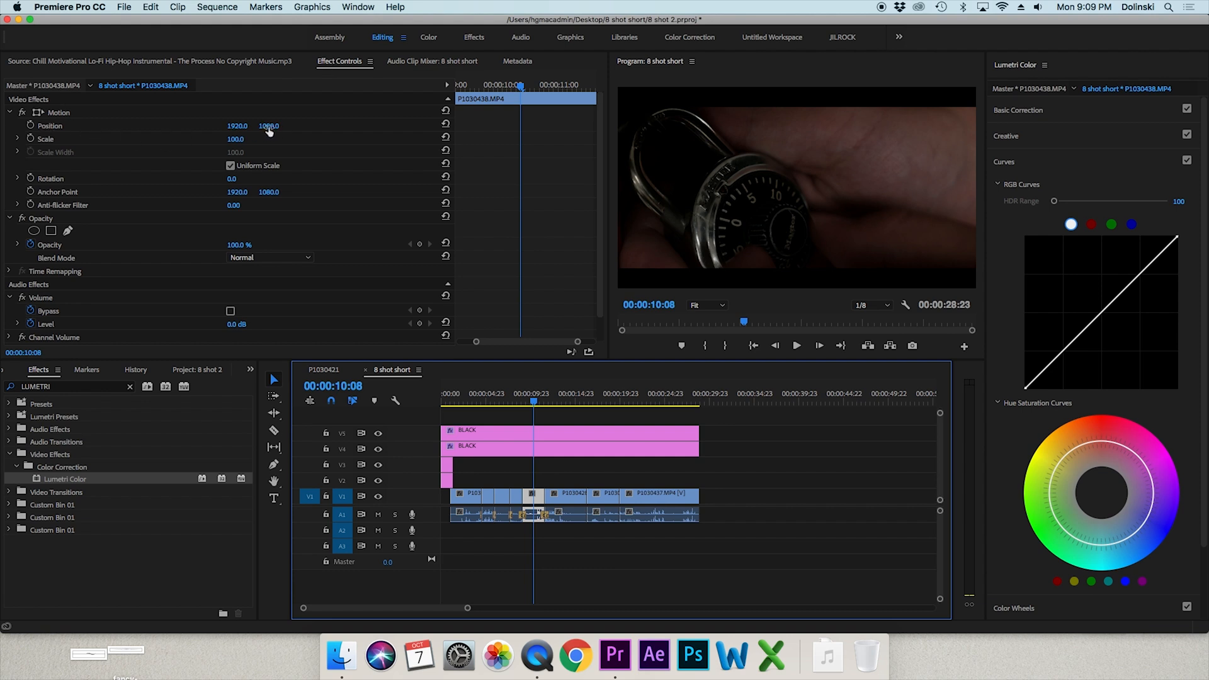
{"action": "left_click", "coordinate": [269, 126]}
{"action": "left_click_drag", "start_coordinate": [269, 126], "coordinate": [187, 127]}
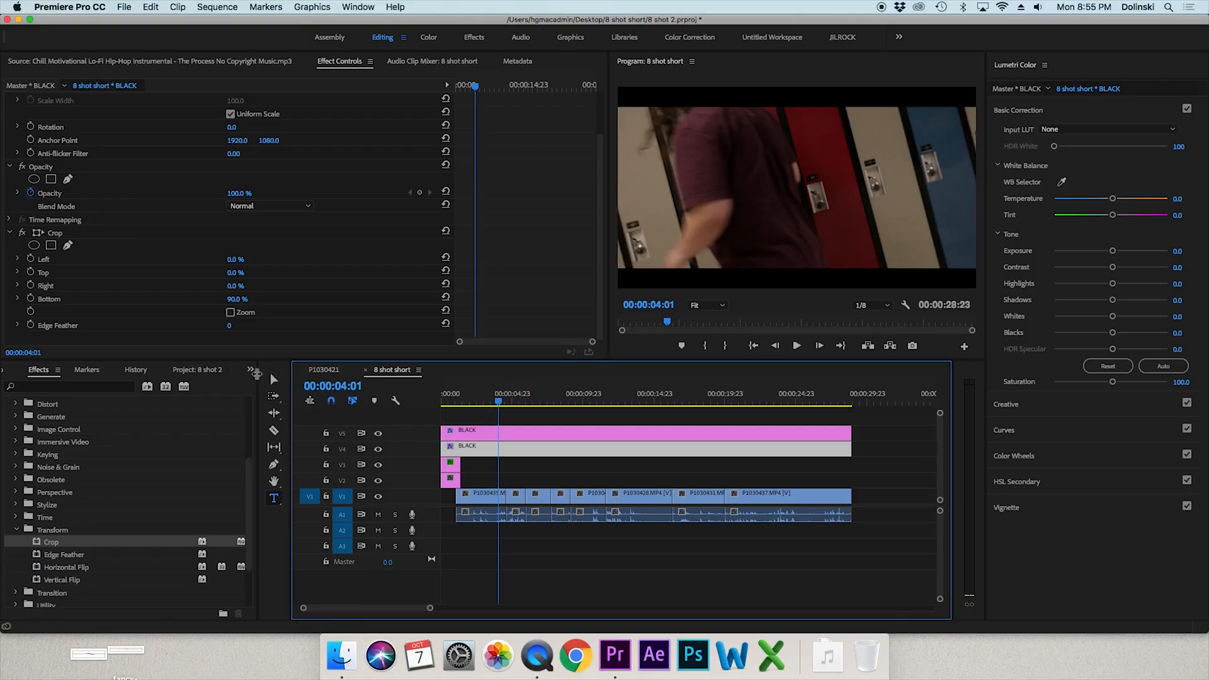
Apply the Constant Power audio crossfade to the first five cuts between clips on track A1.
{"action": "left_click", "coordinate": [250, 371]}
{"action": "left_click", "coordinate": [268, 429]}
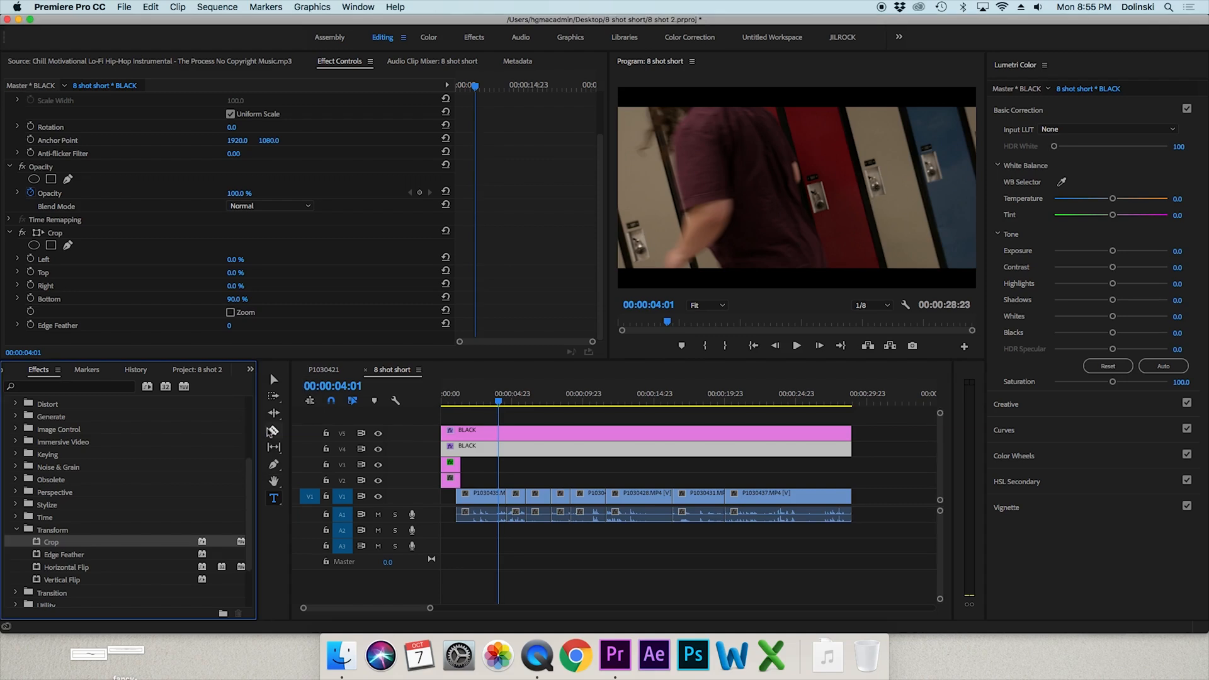
{"action": "scroll", "coordinate": [24, 443], "scroll_direction": "up", "scroll_amount": 5}
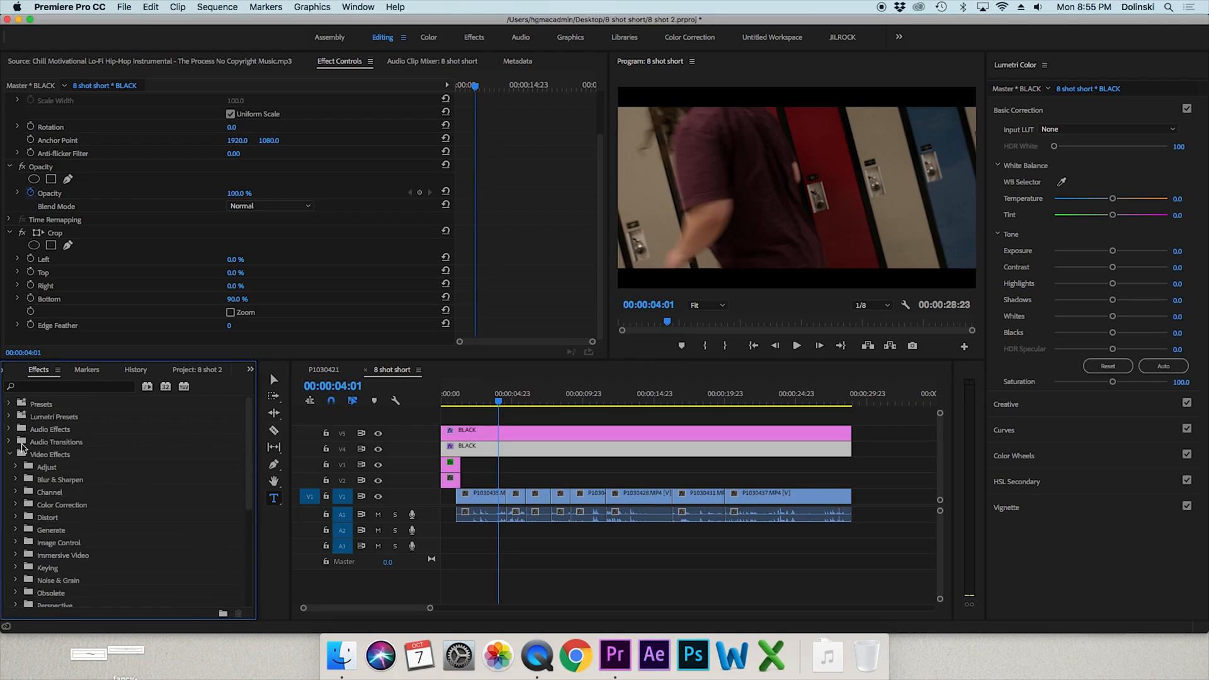
{"action": "left_click", "coordinate": [10, 456]}
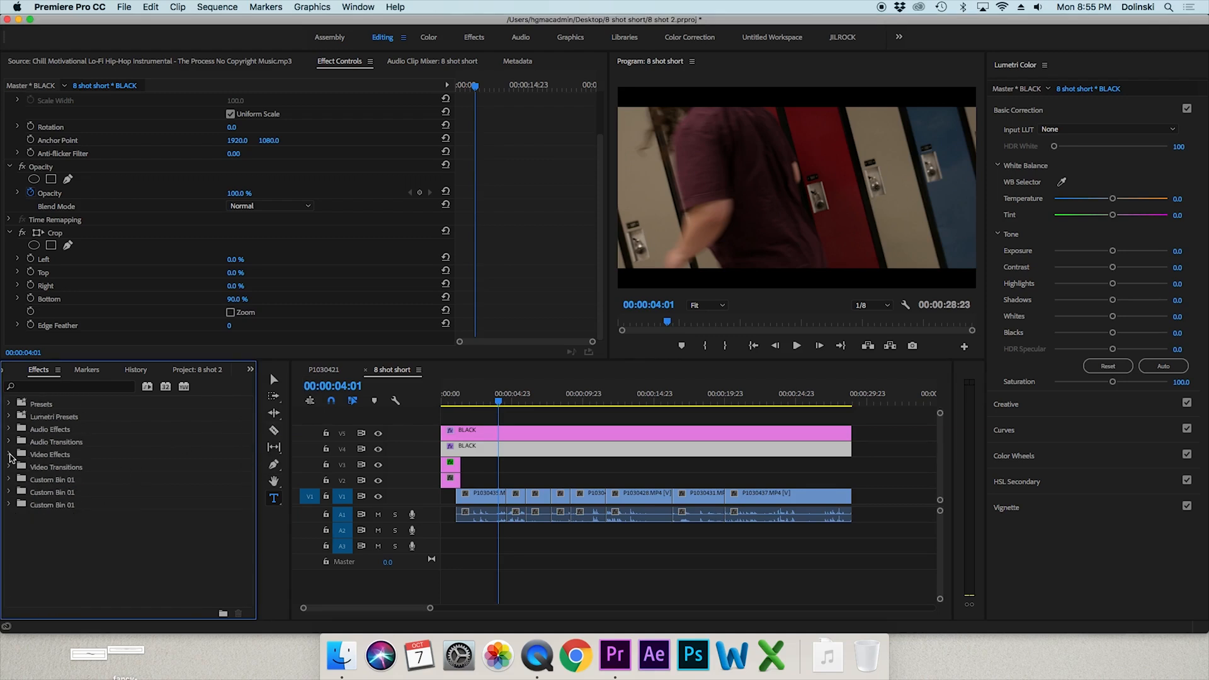
{"action": "left_click", "coordinate": [9, 443]}
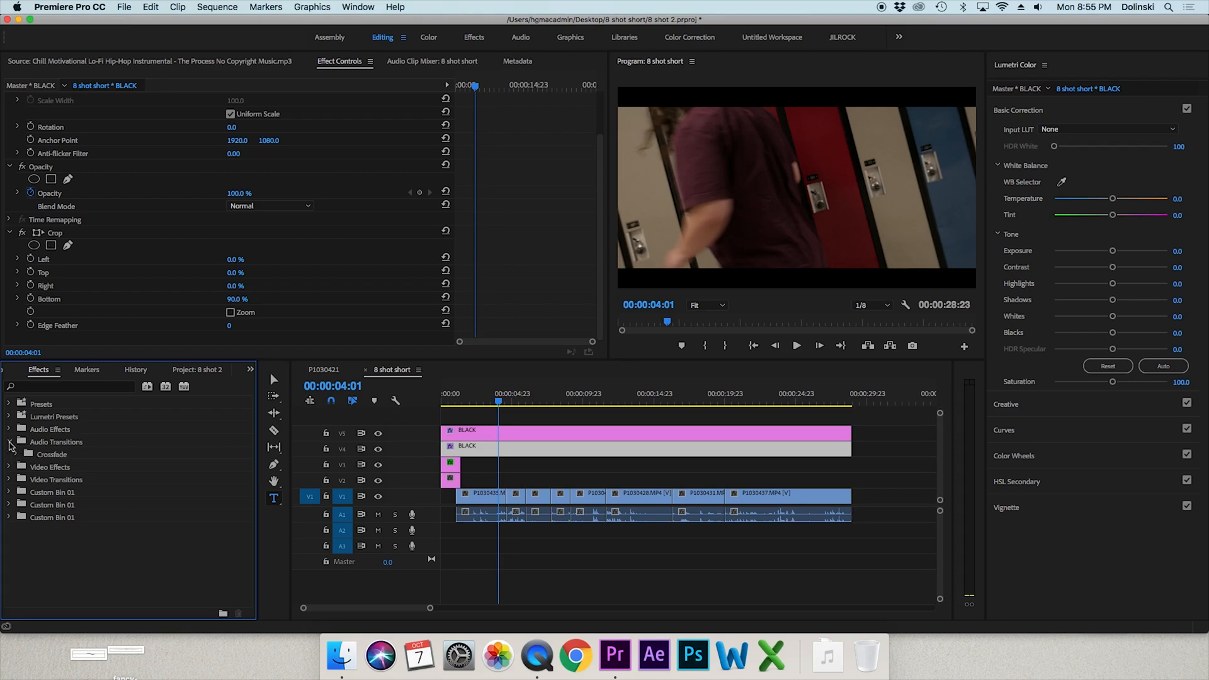
{"action": "left_click", "coordinate": [17, 455]}
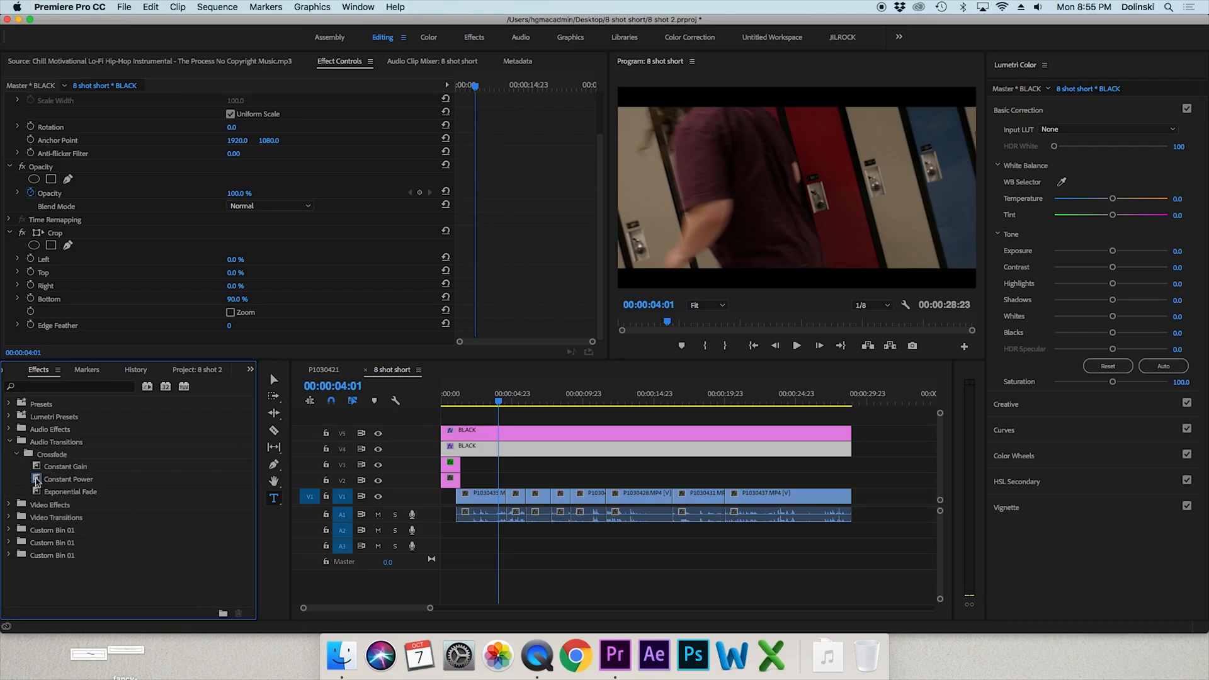
{"action": "left_click_drag", "start_coordinate": [36, 482], "coordinate": [504, 515]}
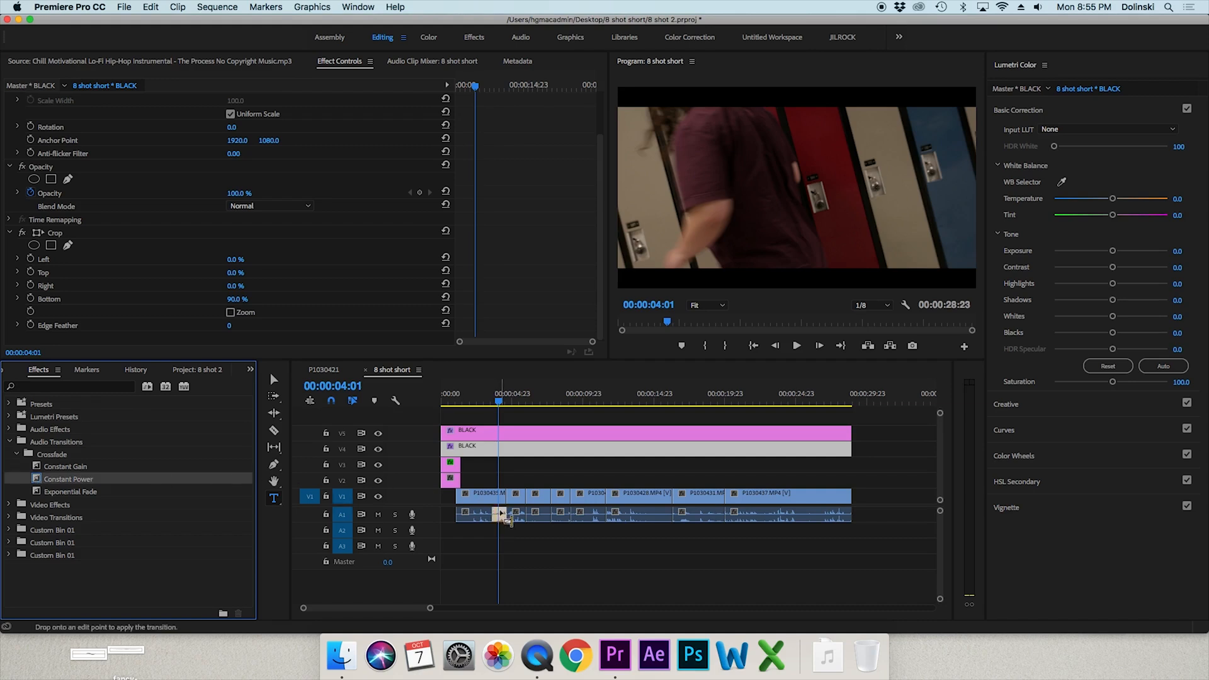
{"action": "left_click_drag", "start_coordinate": [39, 483], "coordinate": [527, 515]}
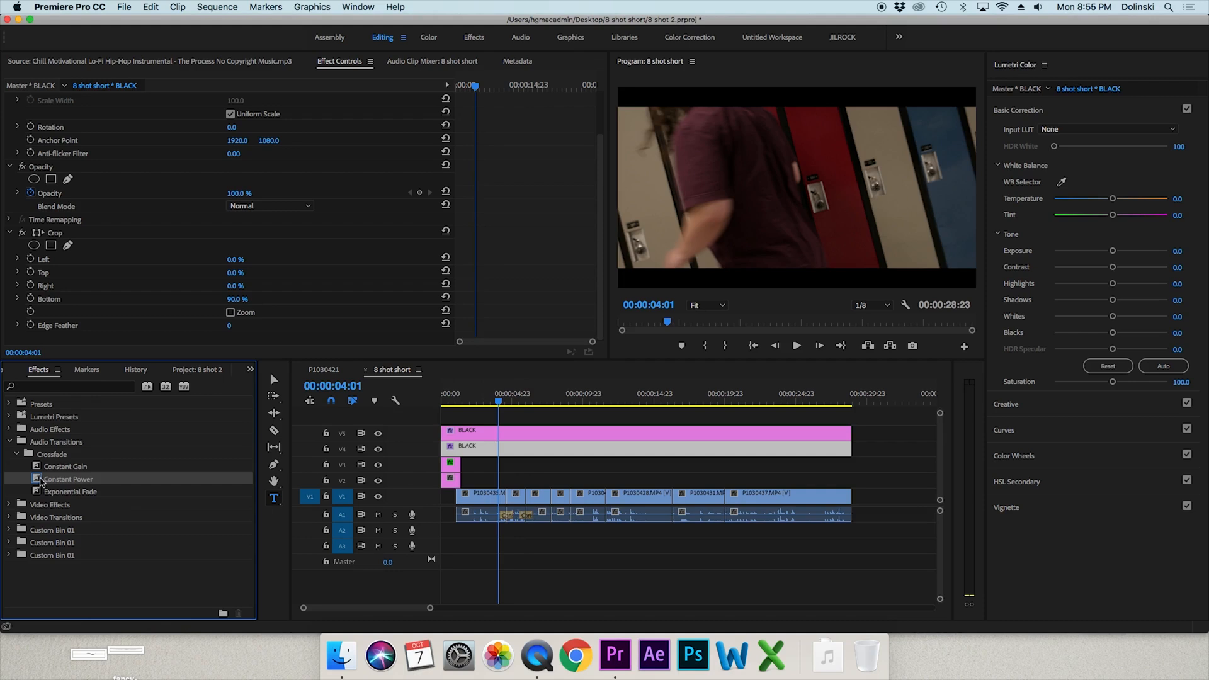
{"action": "left_click_drag", "start_coordinate": [40, 482], "coordinate": [554, 523]}
{"action": "left_click_drag", "start_coordinate": [37, 484], "coordinate": [572, 514]}
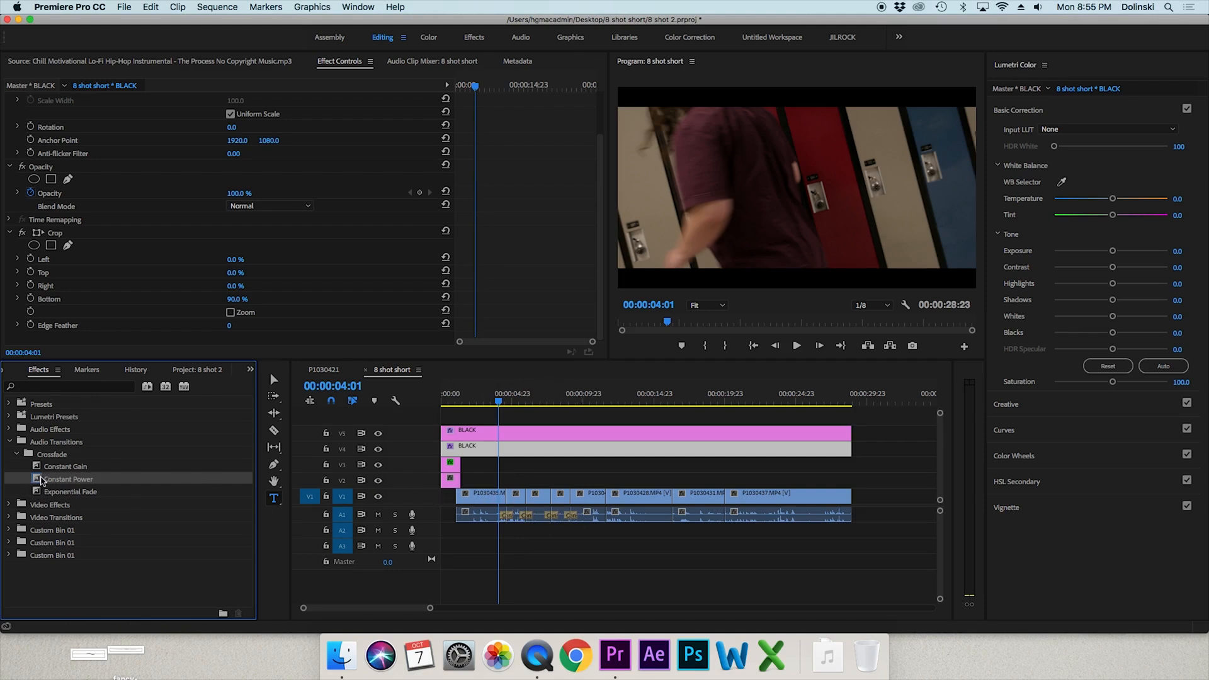
{"action": "left_click_drag", "start_coordinate": [42, 480], "coordinate": [603, 514]}
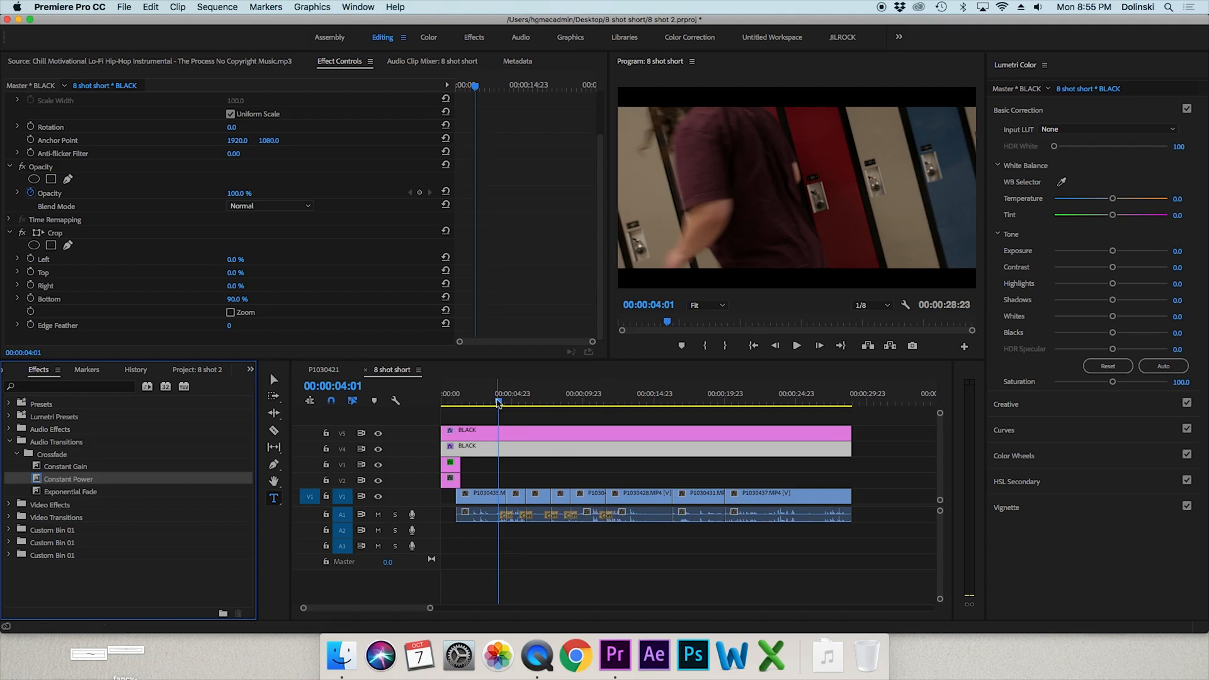
Shorten the first three Constant Power crossfades on A1, the first to 6 frames and the second to 10 frames.
{"action": "left_click", "coordinate": [496, 401]}
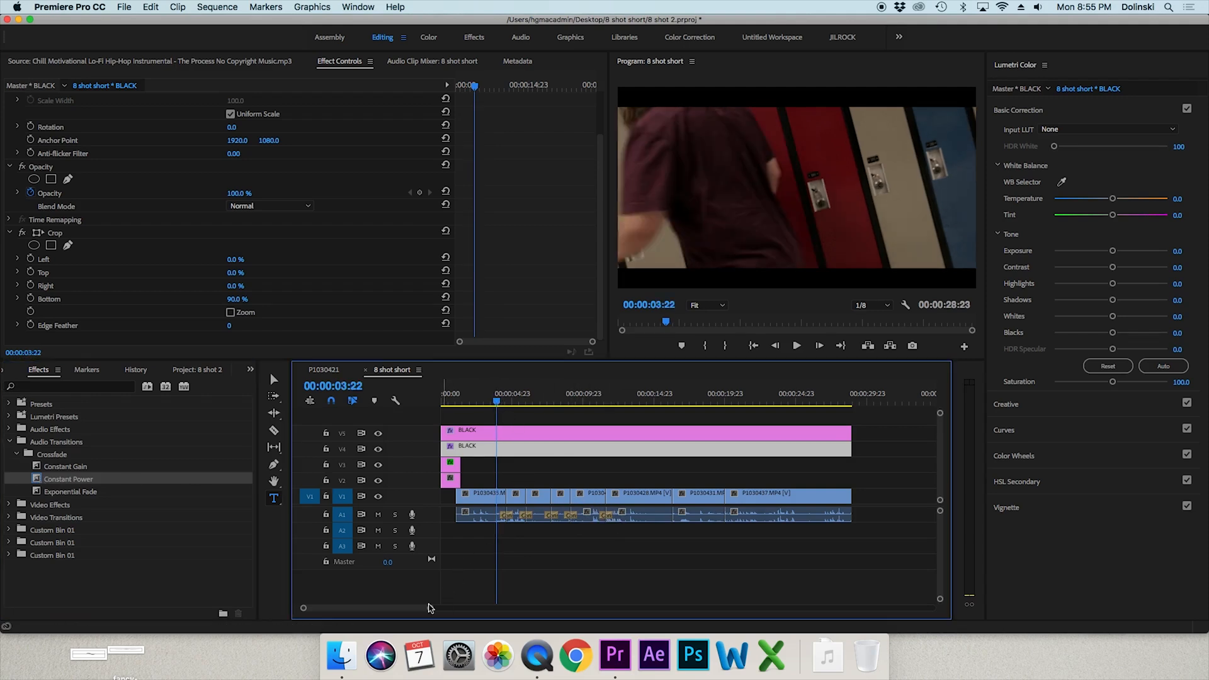
{"action": "left_click_drag", "start_coordinate": [430, 609], "coordinate": [460, 606]}
{"action": "left_click_drag", "start_coordinate": [330, 608], "coordinate": [332, 609]}
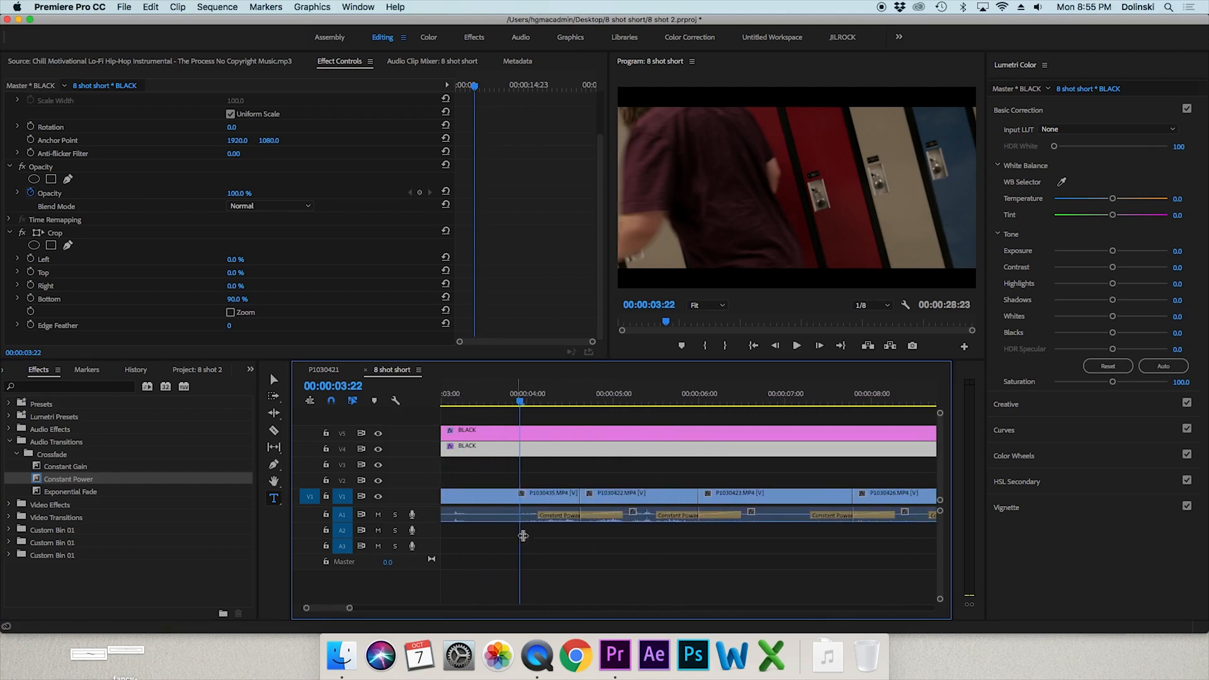
{"action": "left_click_drag", "start_coordinate": [540, 517], "coordinate": [570, 516]}
{"action": "left_click_drag", "start_coordinate": [526, 405], "coordinate": [621, 413]}
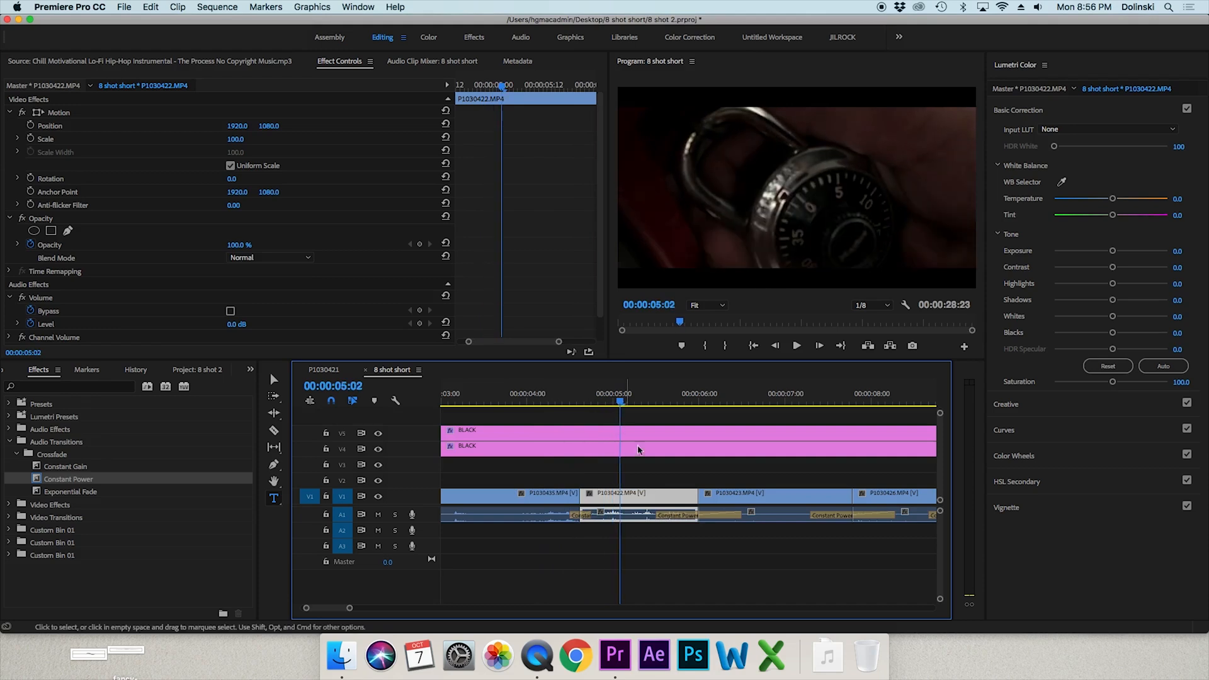
{"action": "left_click_drag", "start_coordinate": [687, 514], "coordinate": [687, 514]}
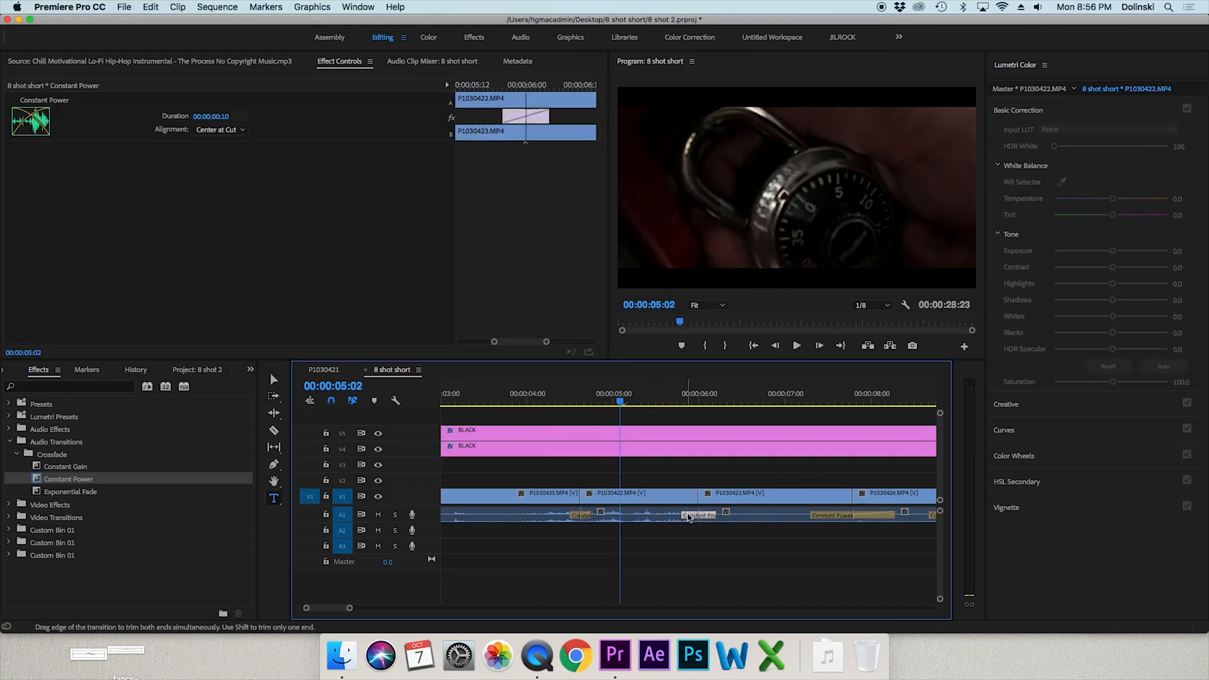
{"action": "left_click_drag", "start_coordinate": [813, 514], "coordinate": [833, 514]}
Review the cut between P1030435.MP4 and P1030422.MP4 and slide its audio crossfade slightly earlier.
{"action": "left_click", "coordinate": [531, 402]}
{"action": "mouse_move", "coordinate": [533, 404]}
{"action": "left_mouse_down"}
{"action": "mouse_move", "coordinate": [589, 406]}
{"action": "mouse_move", "coordinate": [549, 405]}
{"action": "left_mouse_up"}
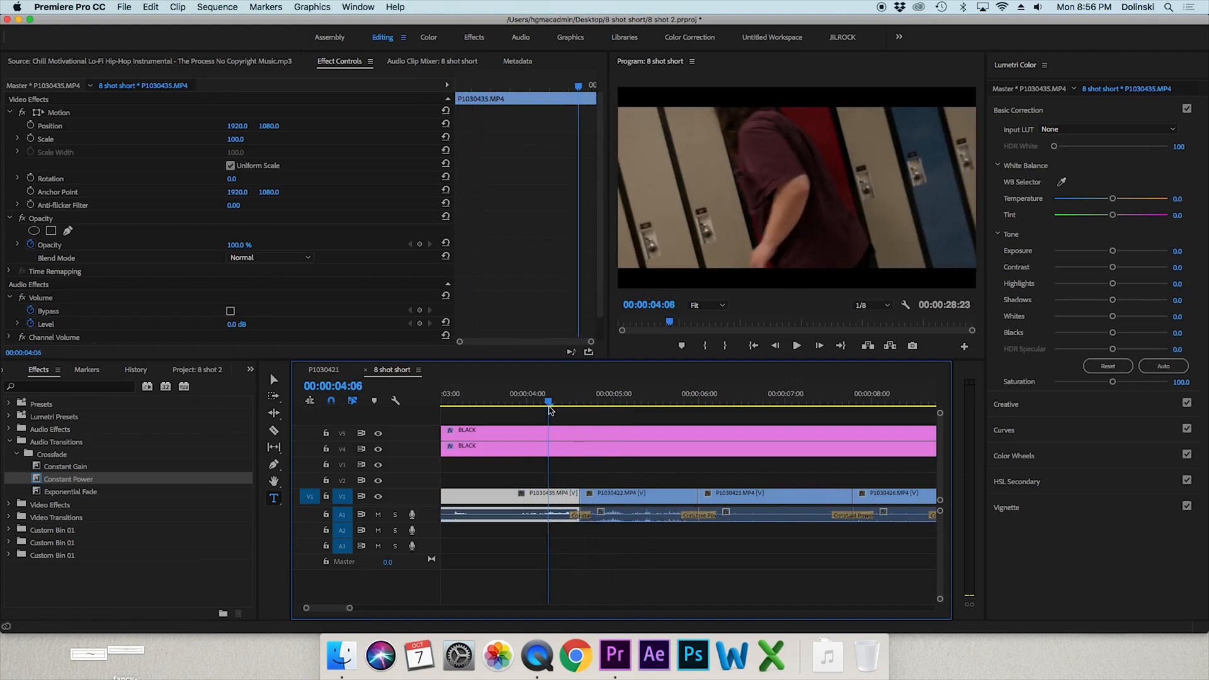
{"action": "left_click_drag", "start_coordinate": [549, 402], "coordinate": [587, 408]}
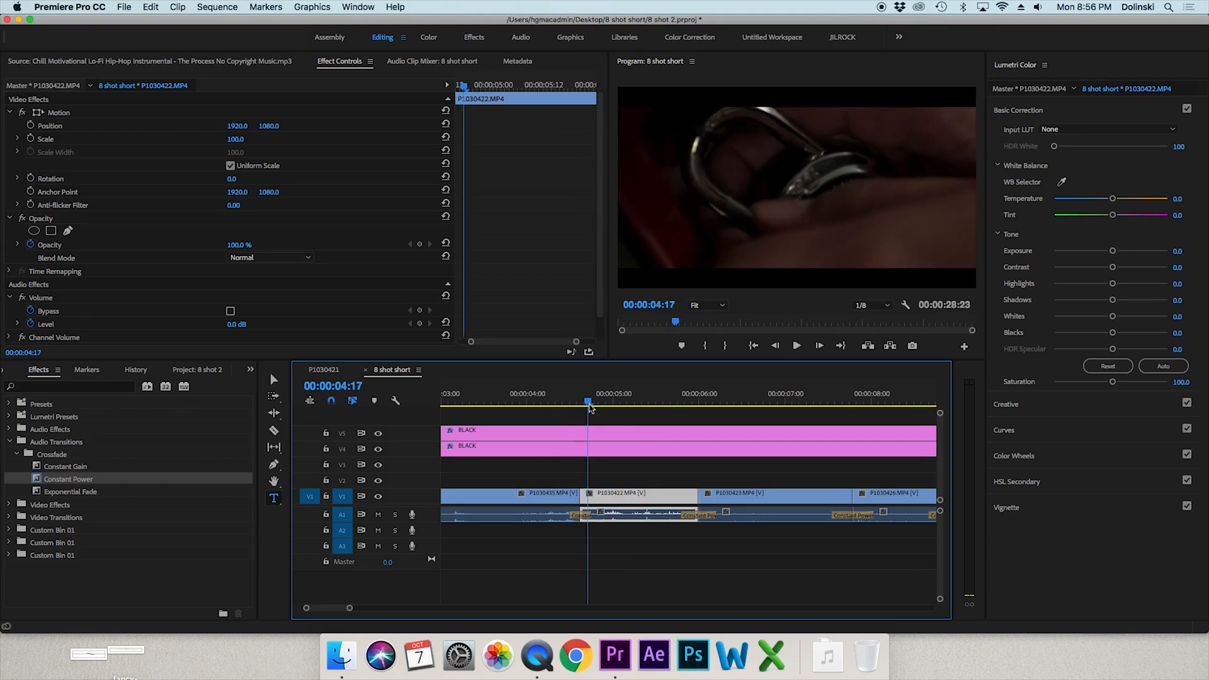
{"action": "left_click_drag", "start_coordinate": [577, 515], "coordinate": [574, 518]}
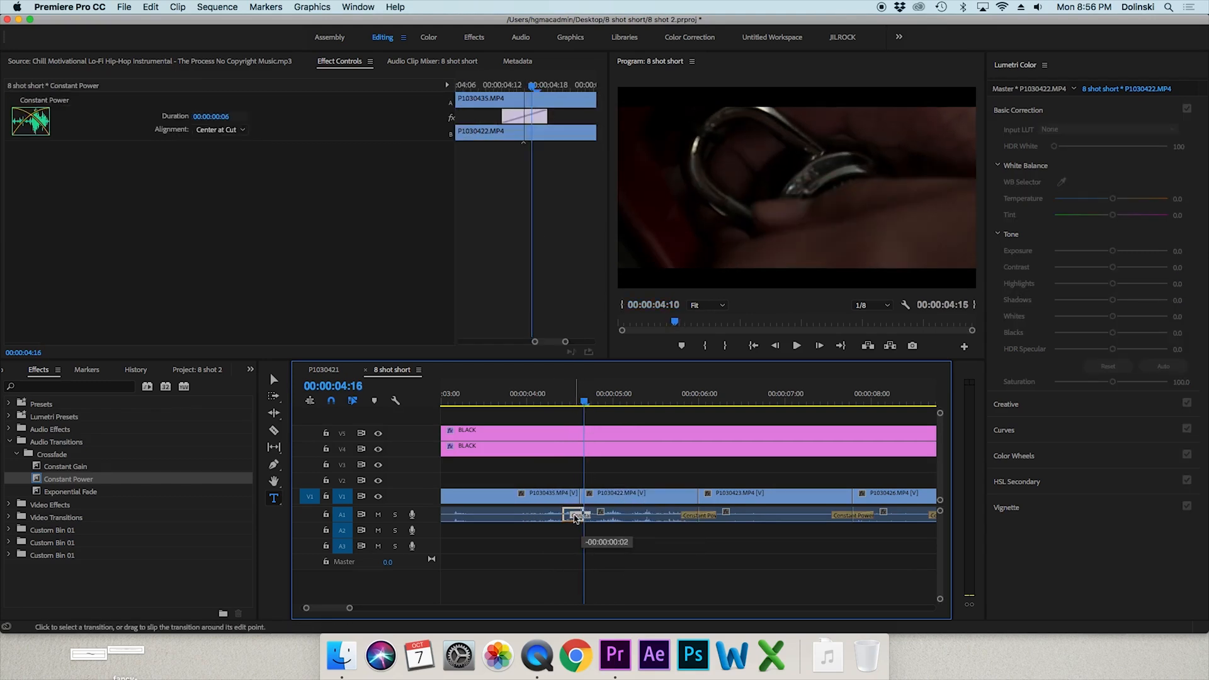
{"action": "left_click", "coordinate": [592, 515]}
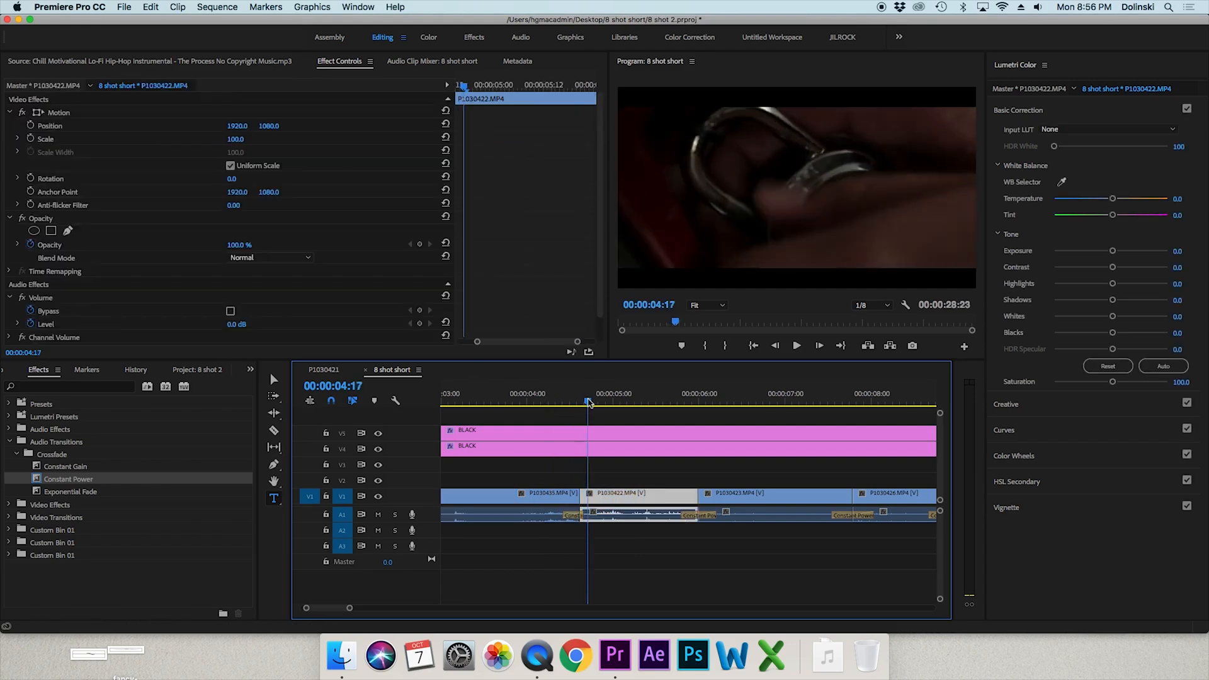
Add a centered credits text after the last clip reading "FILMED AND EDITED BY NAMES STARRING NAMES", with each part on its own line.
{"action": "left_click_drag", "start_coordinate": [350, 608], "coordinate": [414, 609]}
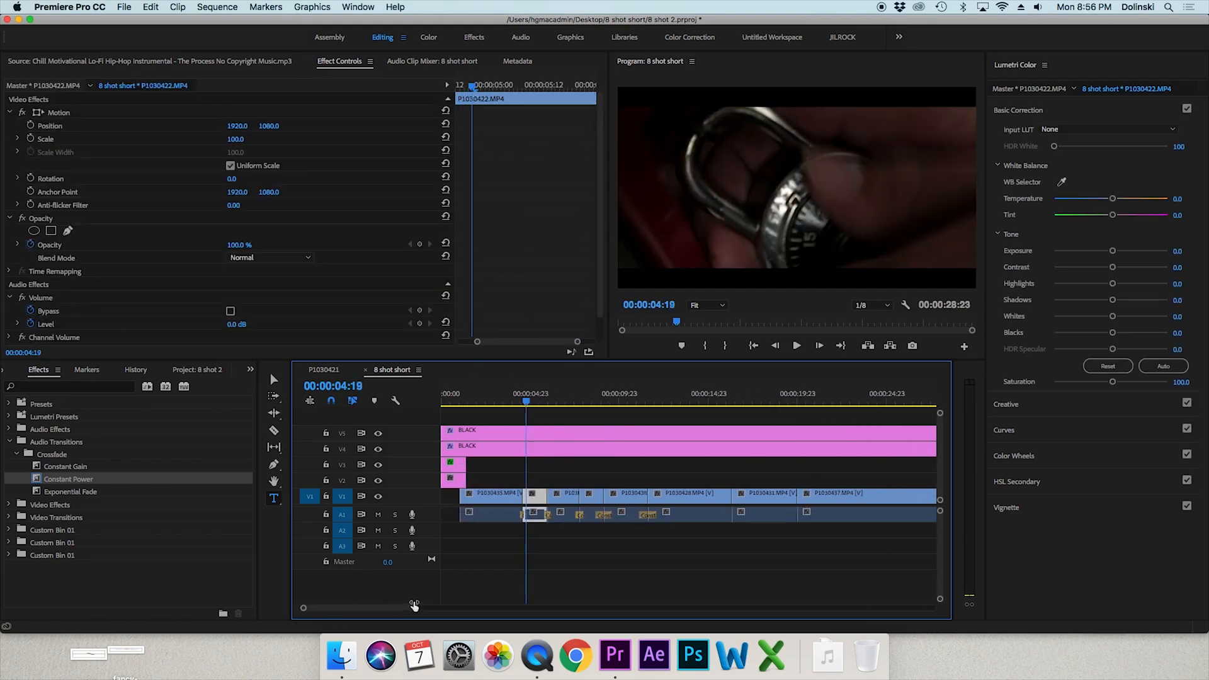
{"action": "left_click_drag", "start_coordinate": [518, 400], "coordinate": [750, 431]}
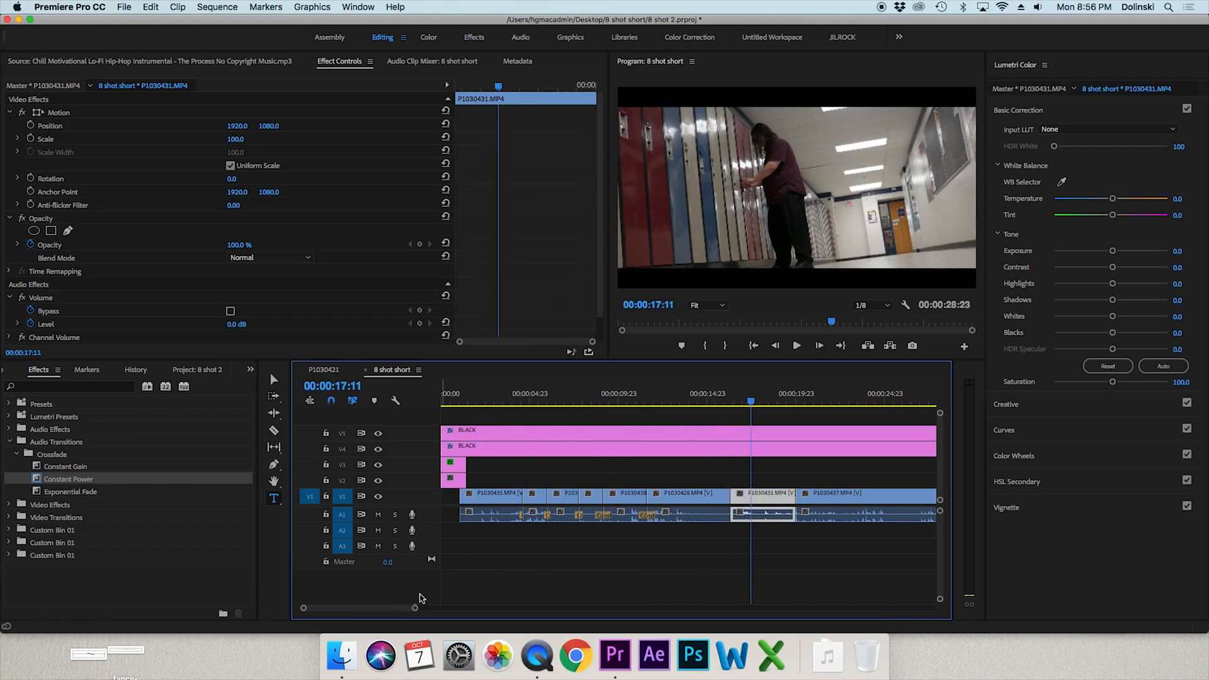
{"action": "left_click_drag", "start_coordinate": [415, 608], "coordinate": [468, 608]}
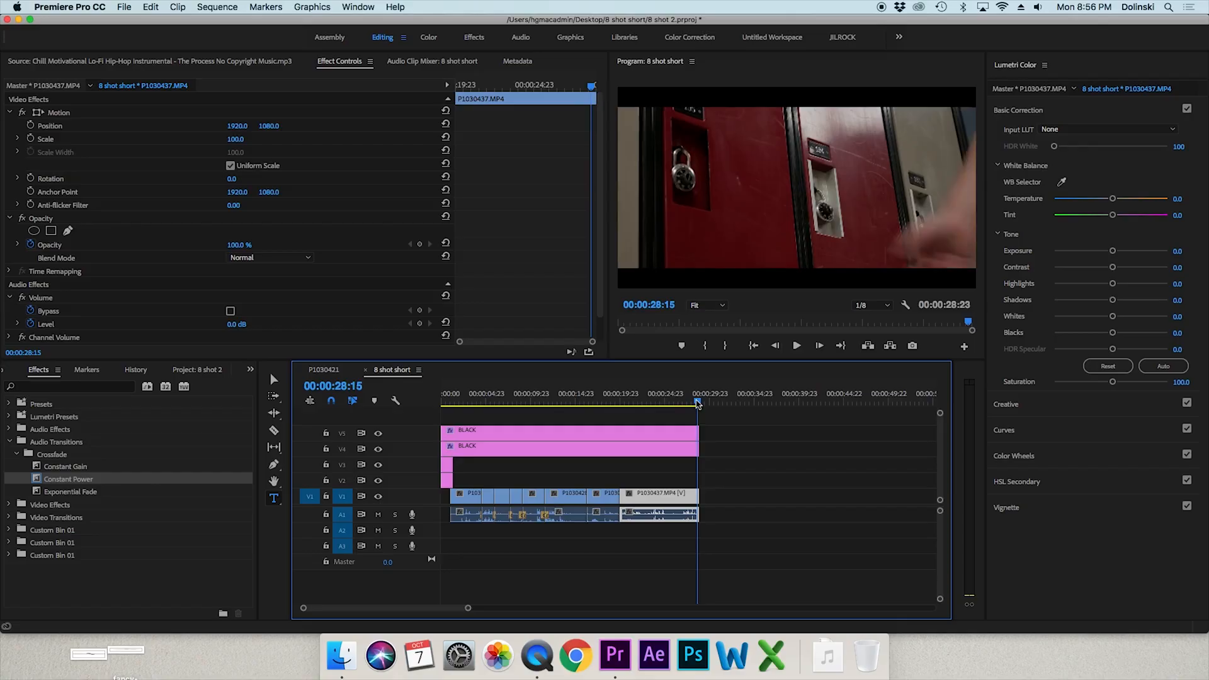
{"action": "left_click", "coordinate": [704, 400]}
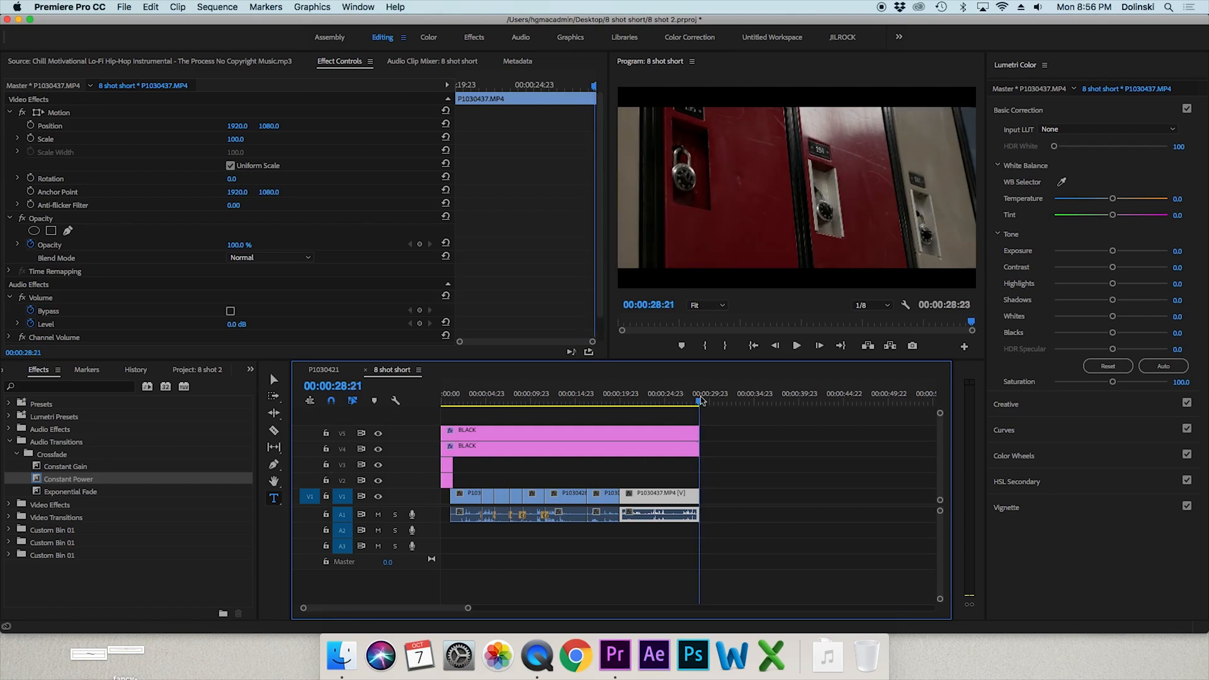
{"action": "left_click_drag", "start_coordinate": [710, 171], "coordinate": [882, 245]}
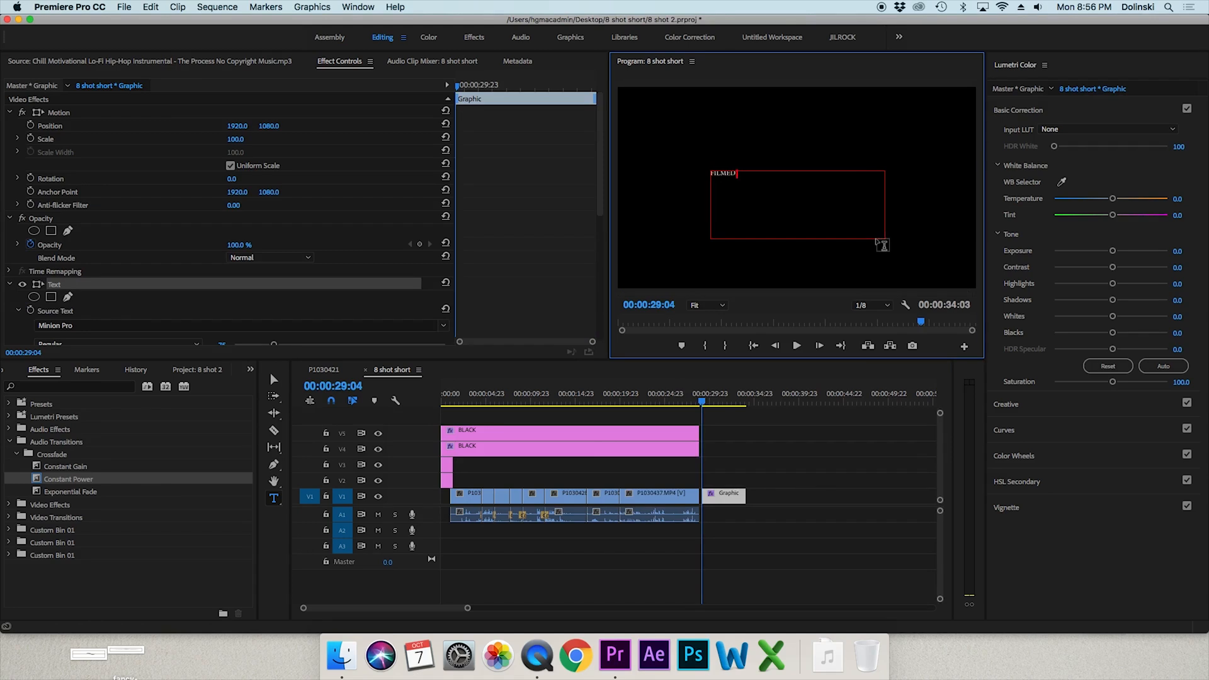
{"action": "type", "text": "FILMED AND EDITED BY"}
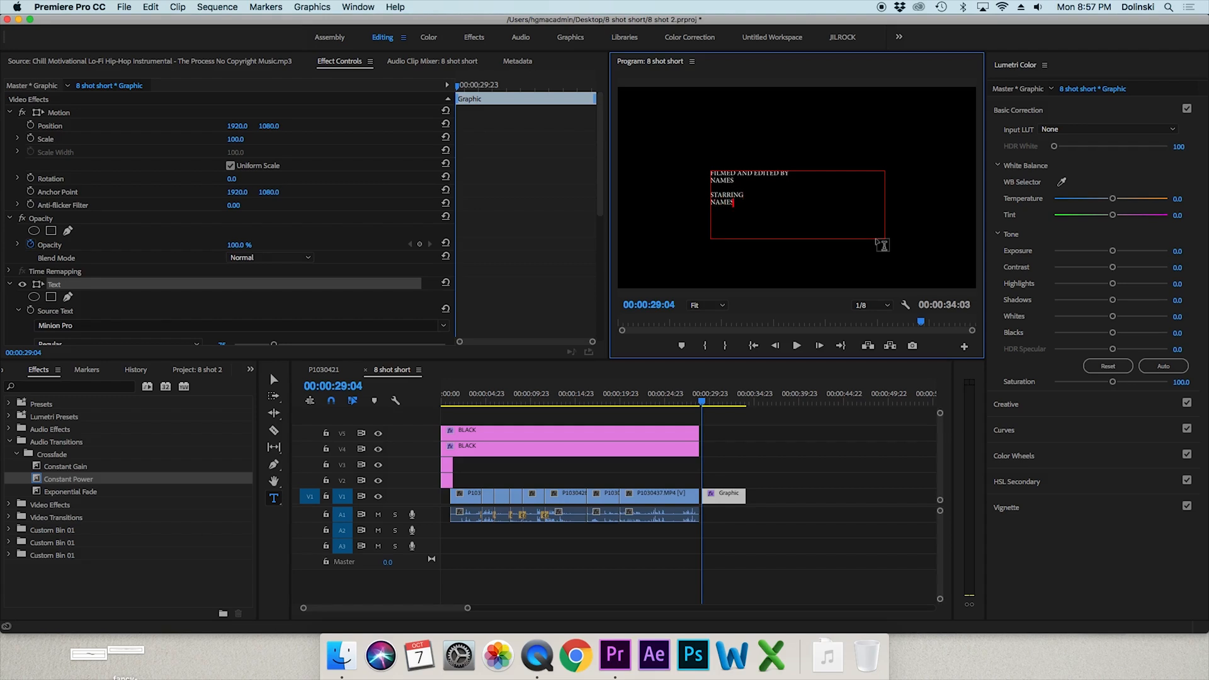
{"action": "left_click", "coordinate": [705, 403]}
{"action": "left_click", "coordinate": [705, 404]}
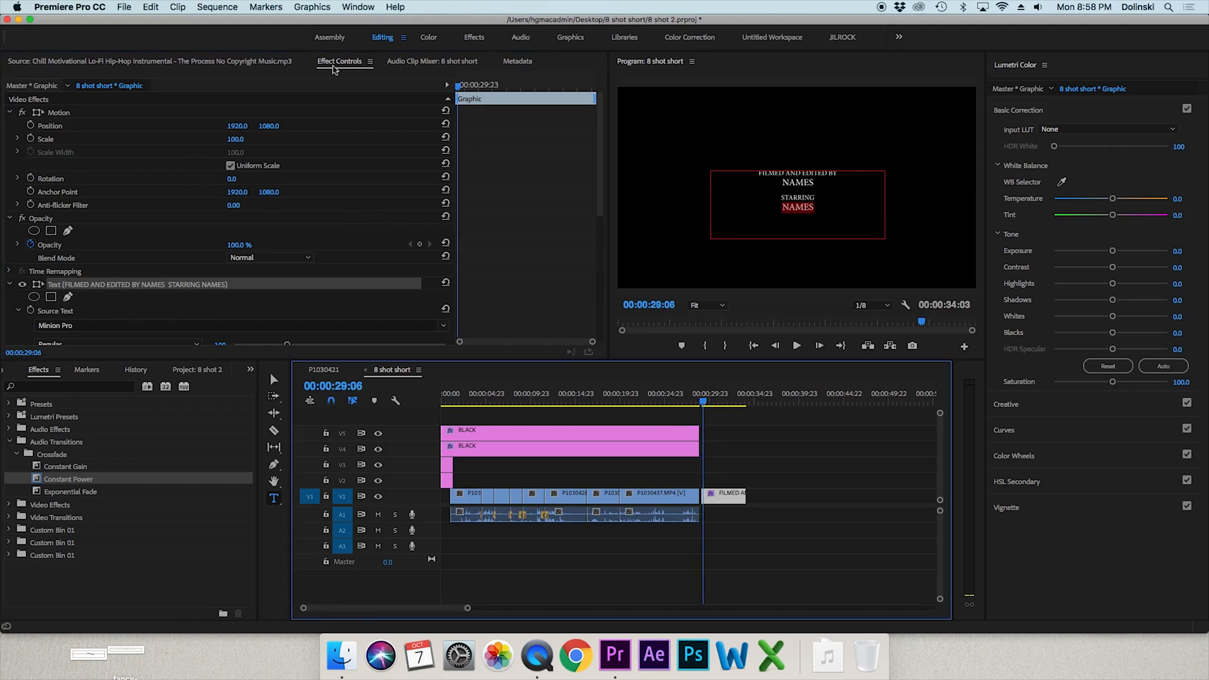
Add Position keyframes to the credits graphic at 00:00:29:06 and 00:00:33:21, and return to the first keyframe.
{"action": "left_click", "coordinate": [30, 126]}
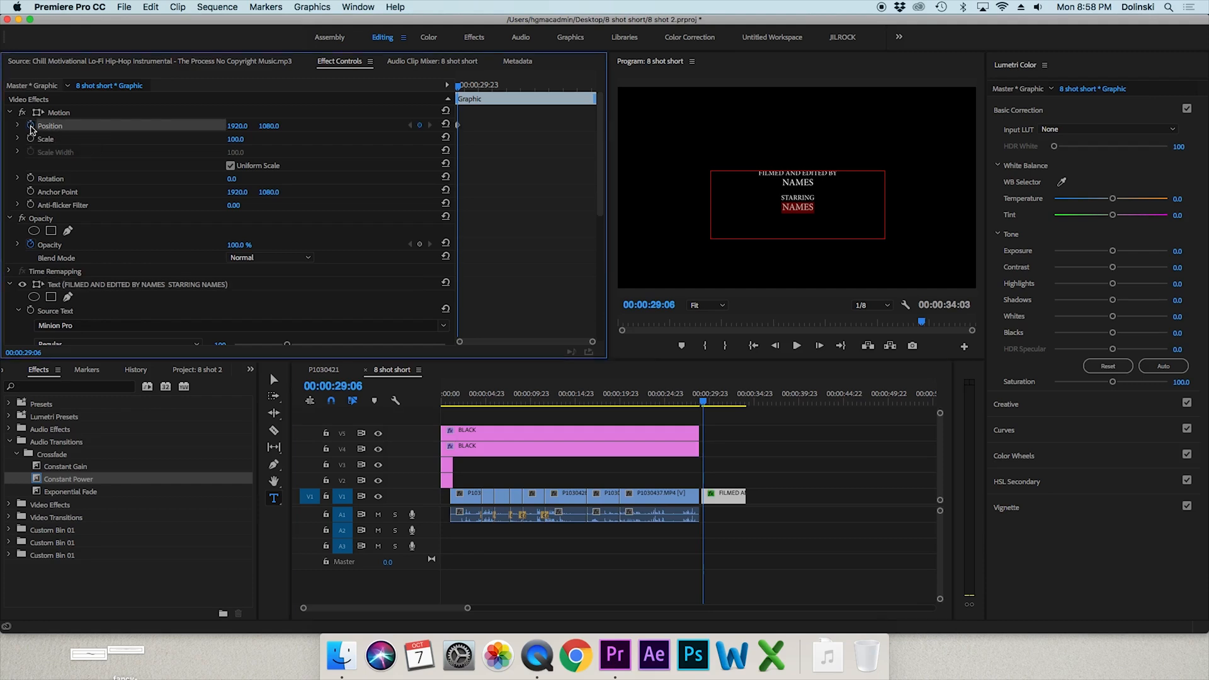
{"action": "left_click_drag", "start_coordinate": [750, 400], "coordinate": [744, 400]}
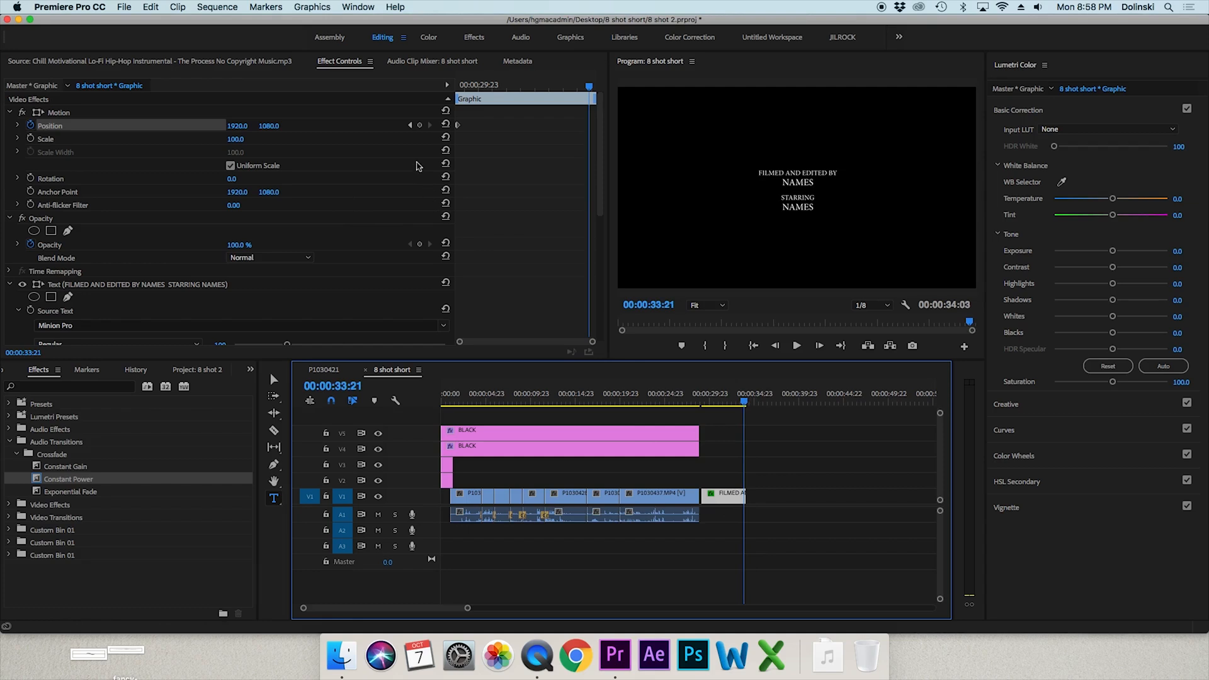
{"action": "left_click", "coordinate": [420, 126]}
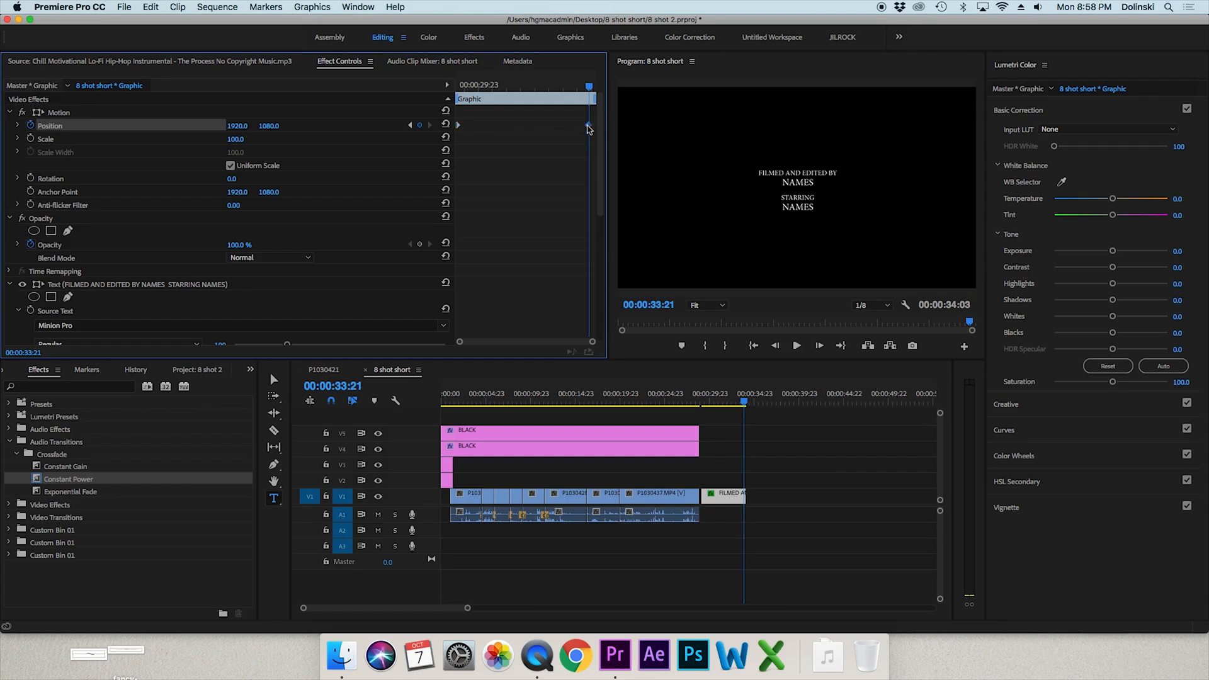
{"action": "left_click", "coordinate": [458, 125]}
{"action": "left_click", "coordinate": [412, 125]}
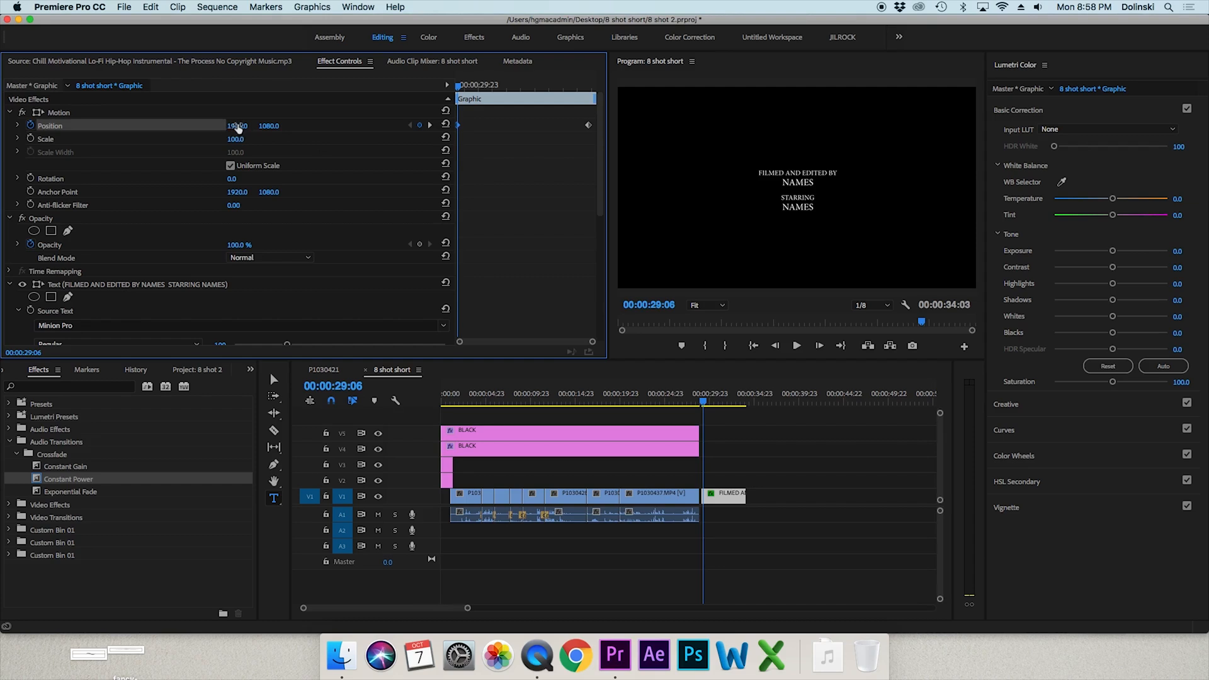
{"action": "left_click_drag", "start_coordinate": [237, 128], "coordinate": [101, 10]}
{"action": "left_click", "coordinate": [151, 7]}
{"action": "left_click", "coordinate": [164, 21]}
{"action": "mouse_move", "coordinate": [269, 126]}
{"action": "left_mouse_down"}
{"action": "mouse_move", "coordinate": [208, 126]}
{"action": "mouse_move", "coordinate": [315, 126]}
{"action": "mouse_move", "coordinate": [258, 126]}
{"action": "left_mouse_up"}
{"action": "left_click", "coordinate": [151, 6]}
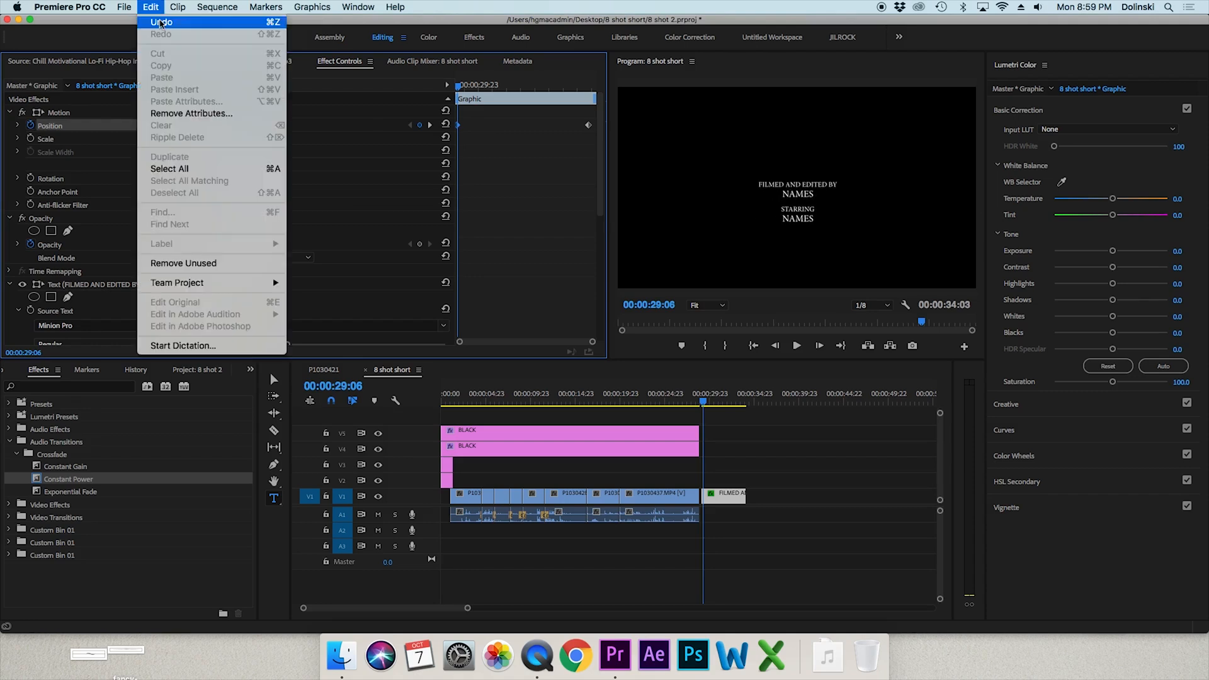
{"action": "left_click", "coordinate": [161, 23]}
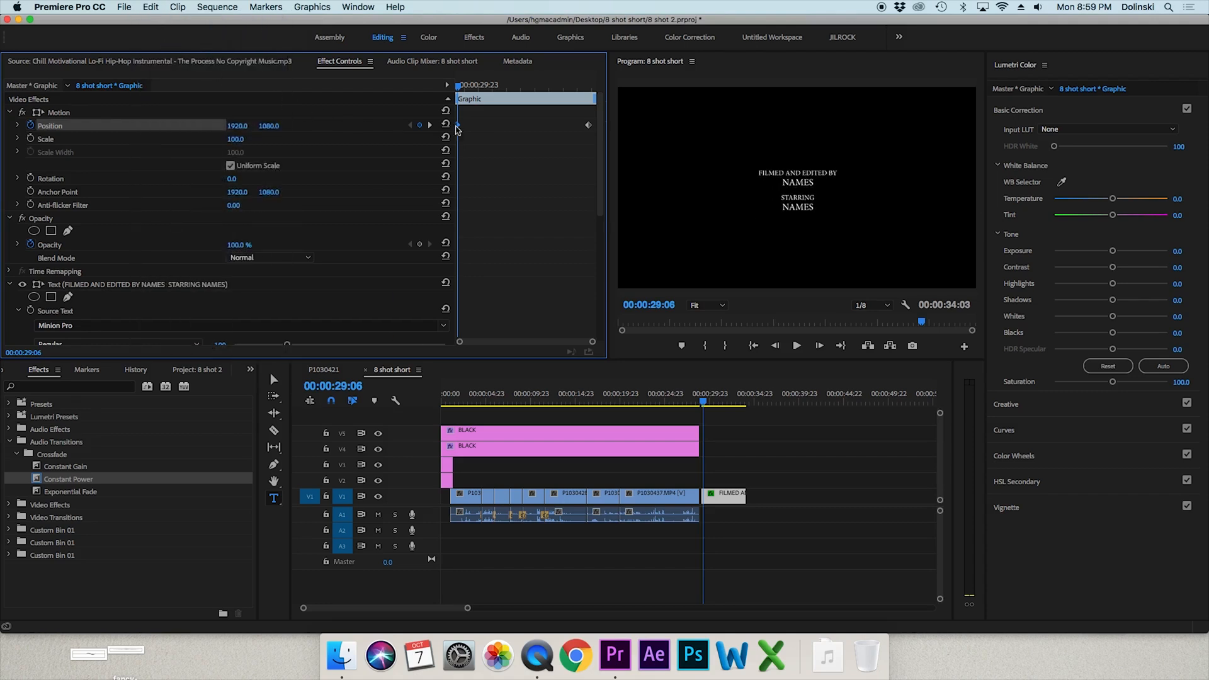
Set the credits' vertical position to 2414 at the first keyframe and -285 at the last, and play back the upward scroll.
{"action": "left_click_drag", "start_coordinate": [269, 126], "coordinate": [469, 126]}
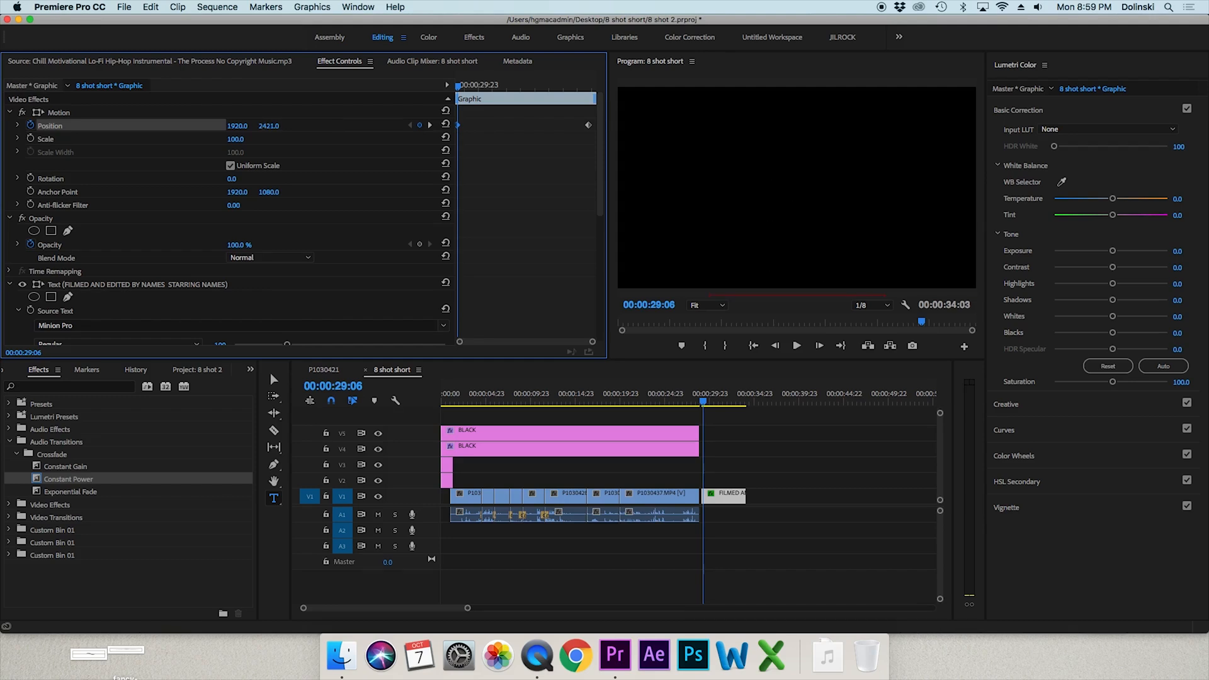
{"action": "left_click", "coordinate": [431, 127]}
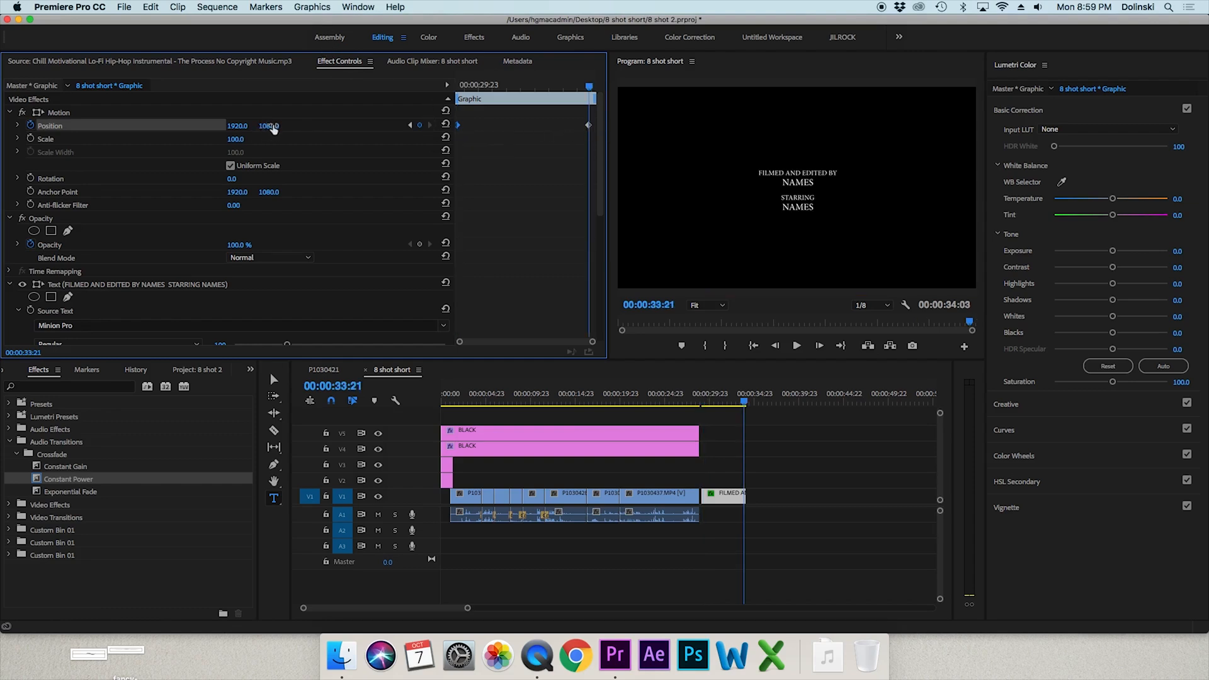
{"action": "left_click_drag", "start_coordinate": [269, 126], "coordinate": [54, 126]}
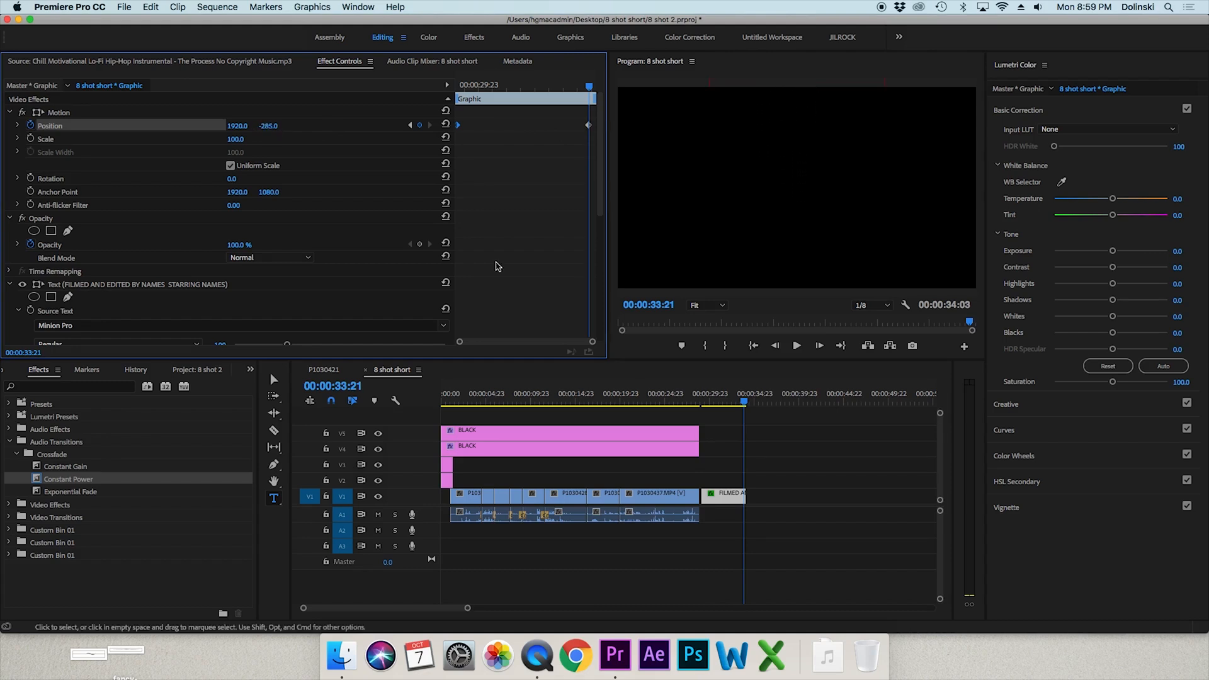
{"action": "left_click", "coordinate": [410, 126]}
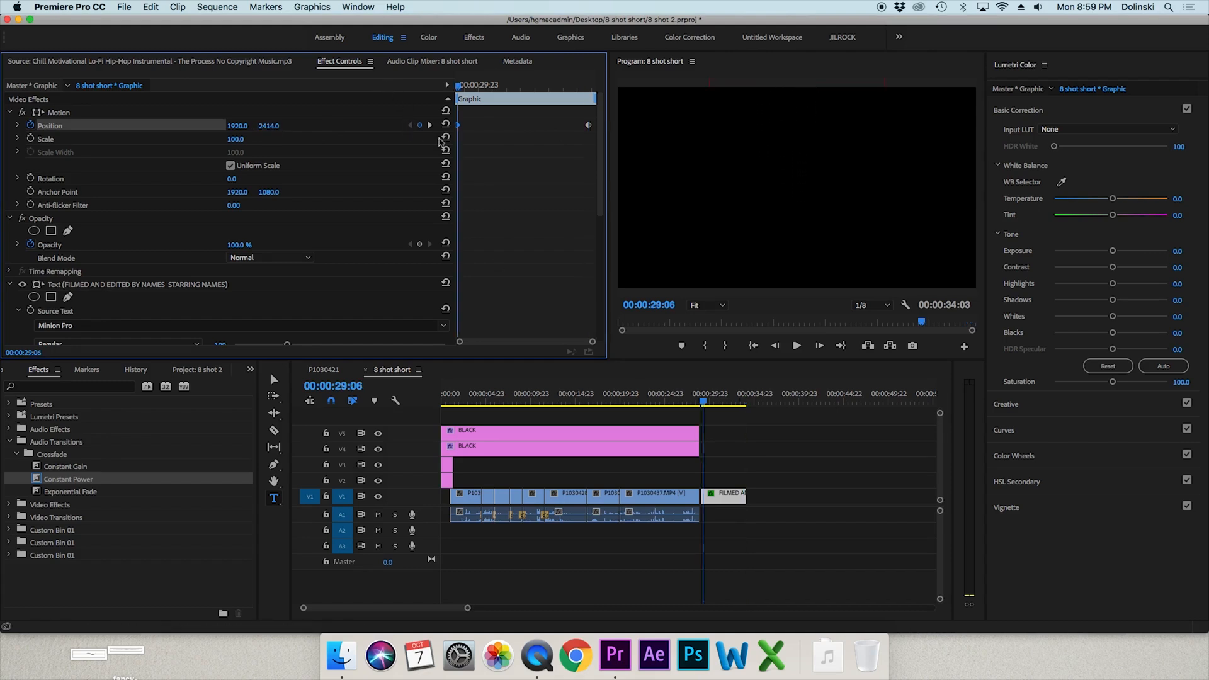
{"action": "left_click", "coordinate": [797, 346]}
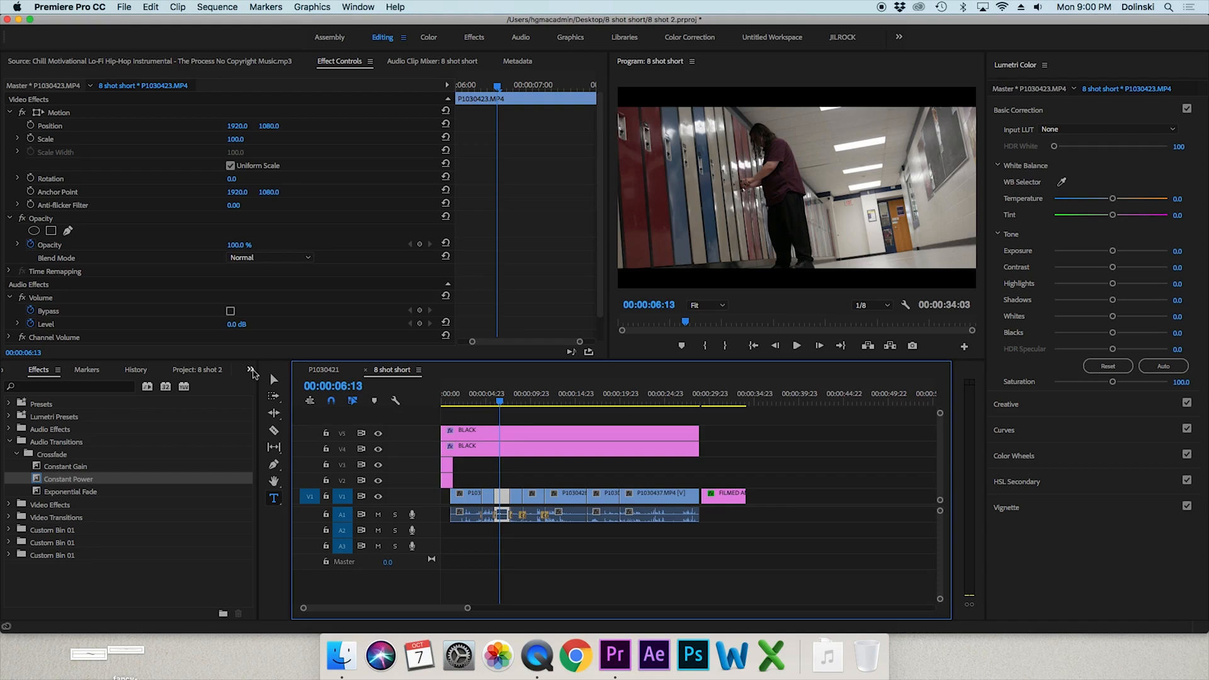
Find the Lumetri Color video effect by searching the effects for "LUMETRI" and apply it to the P1030423.MP4 clip.
{"action": "left_click", "coordinate": [251, 371]}
{"action": "left_click", "coordinate": [268, 428]}
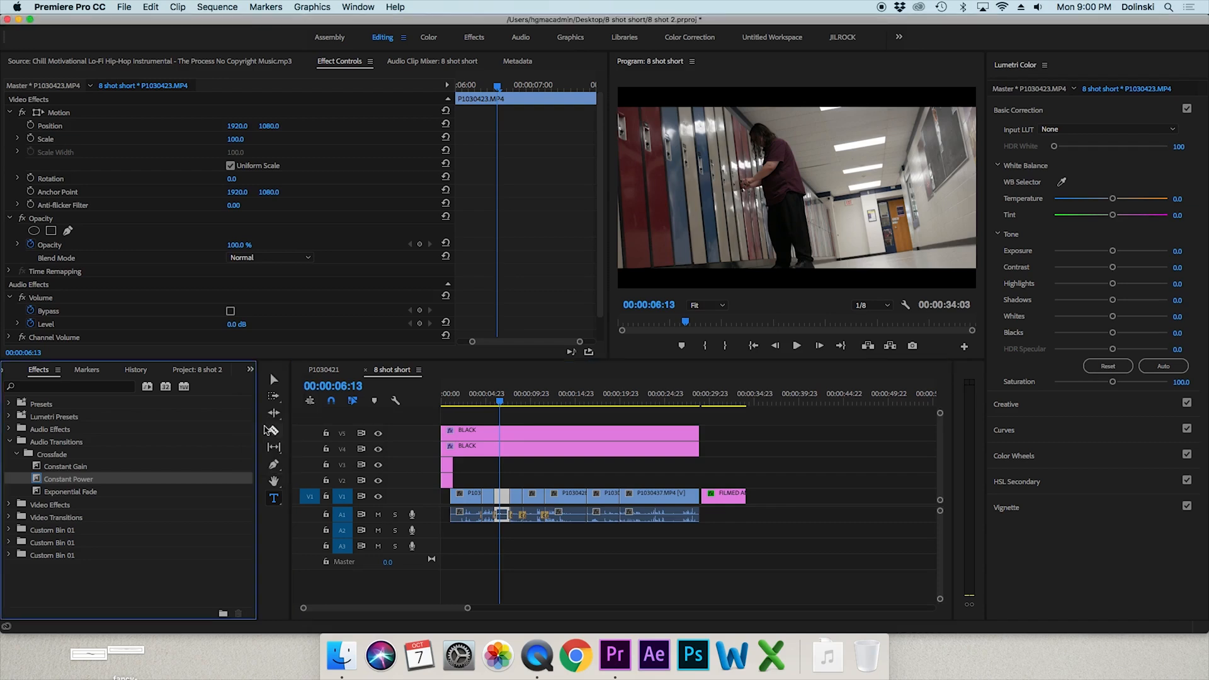
{"action": "left_click", "coordinate": [8, 443]}
{"action": "left_click", "coordinate": [10, 456]}
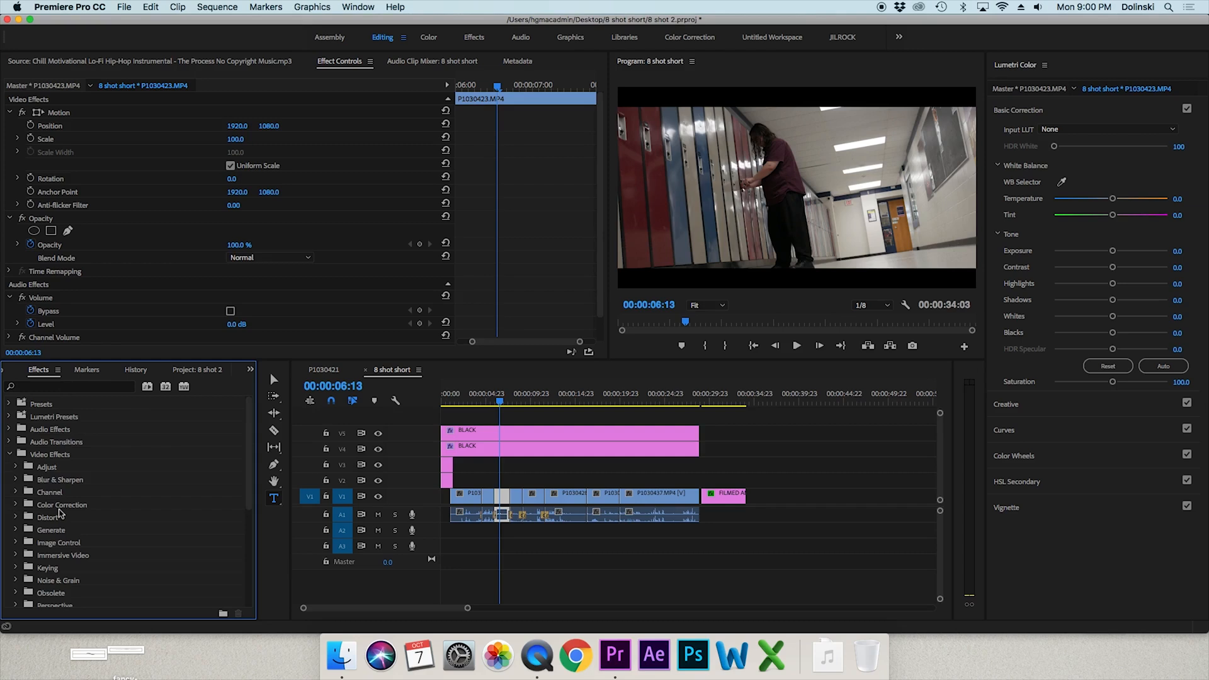
{"action": "left_click", "coordinate": [61, 387]}
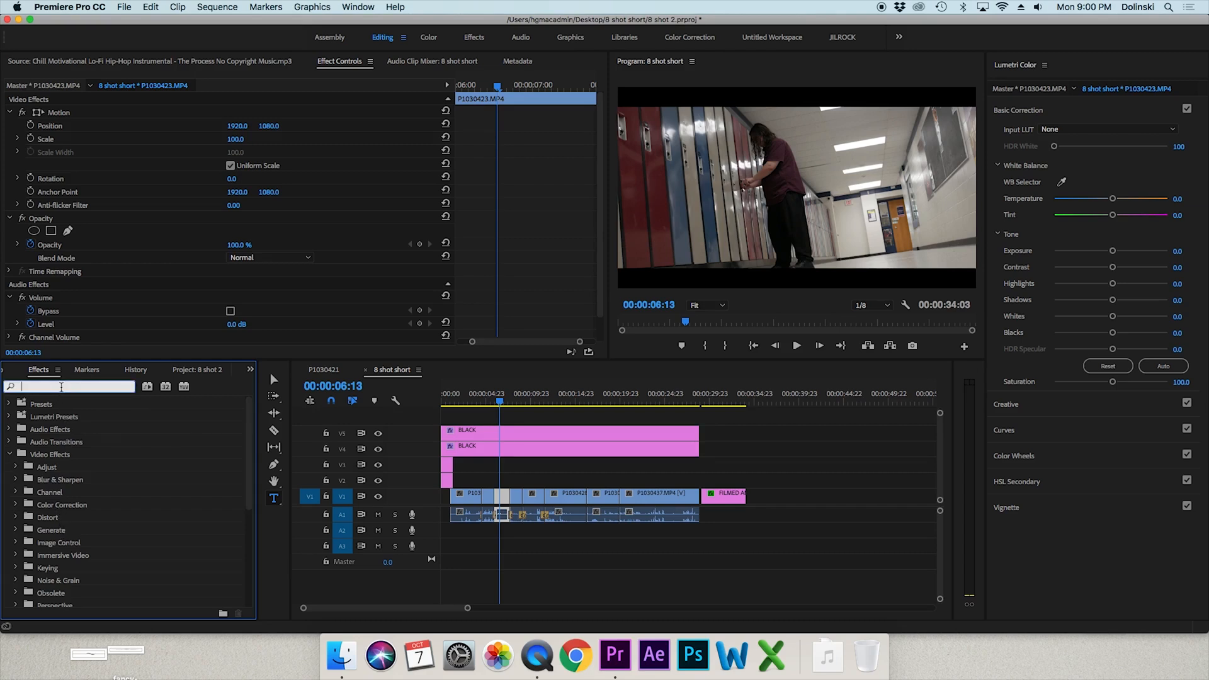
{"action": "type", "text": "LUMETRI"}
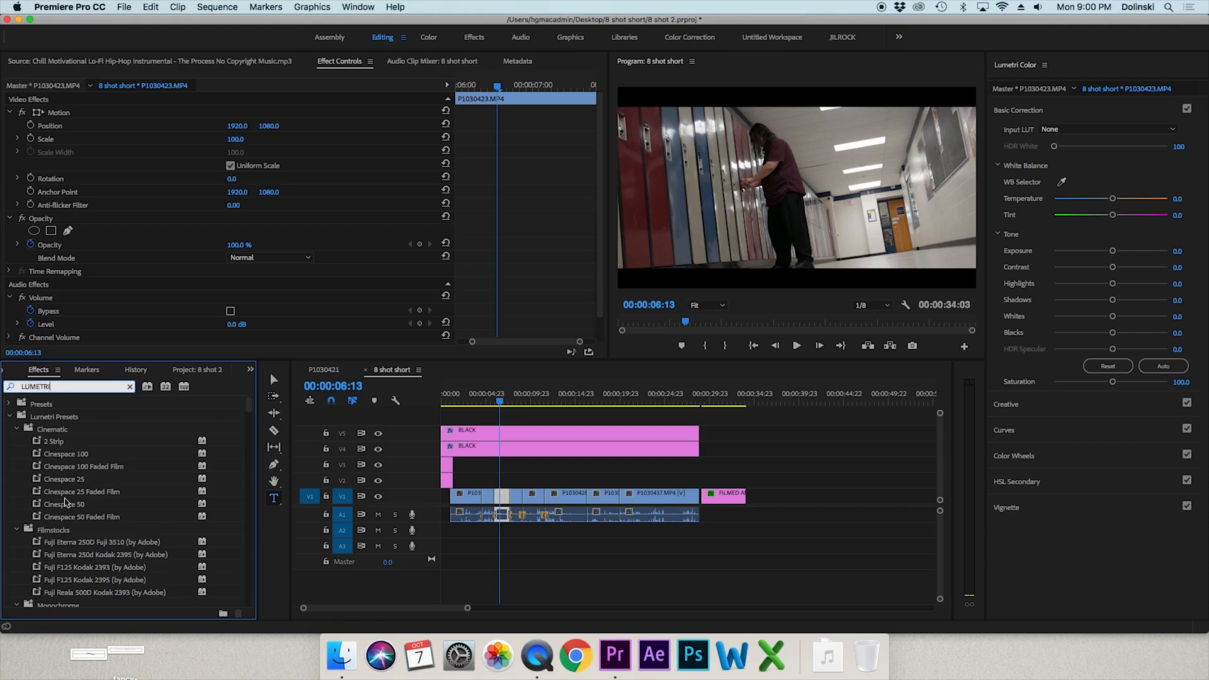
{"action": "left_click", "coordinate": [12, 418]}
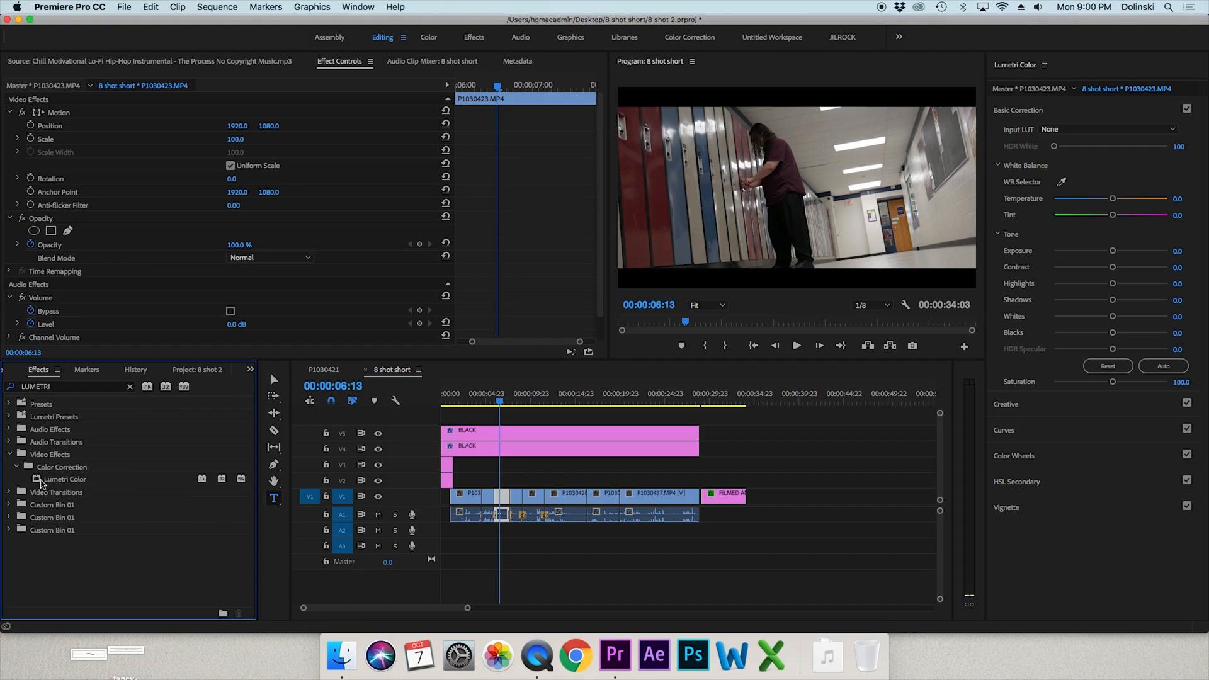
{"action": "left_click_drag", "start_coordinate": [39, 483], "coordinate": [505, 496]}
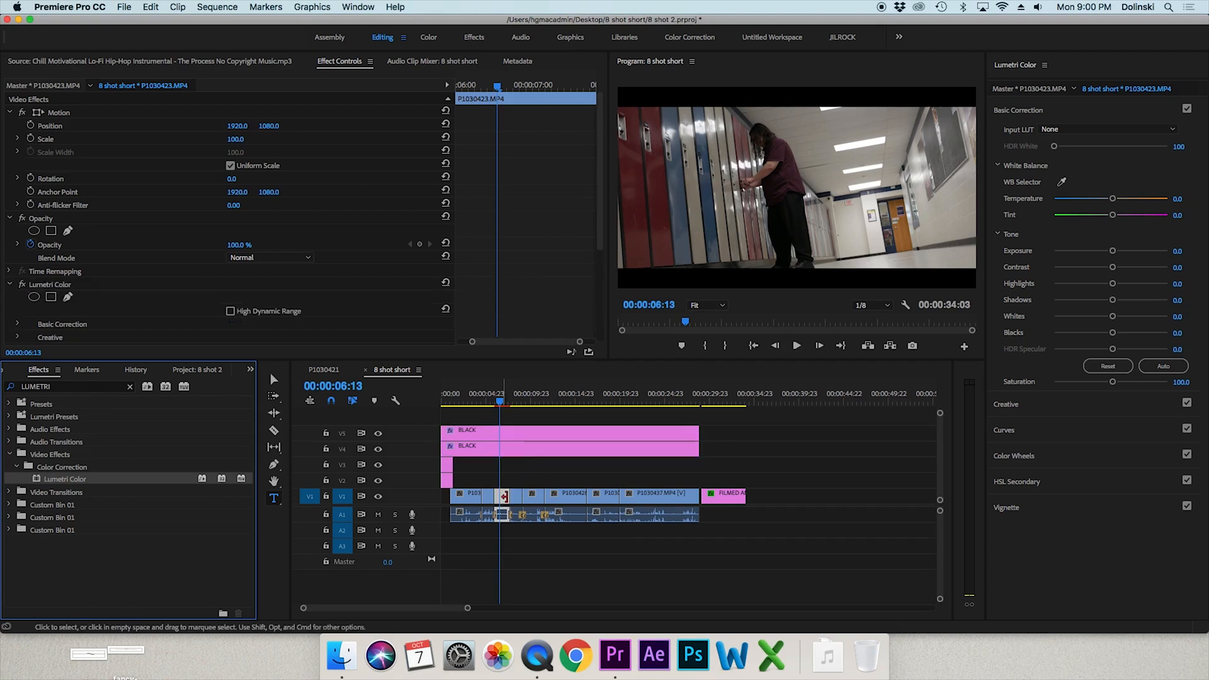
{"action": "left_click", "coordinate": [504, 500]}
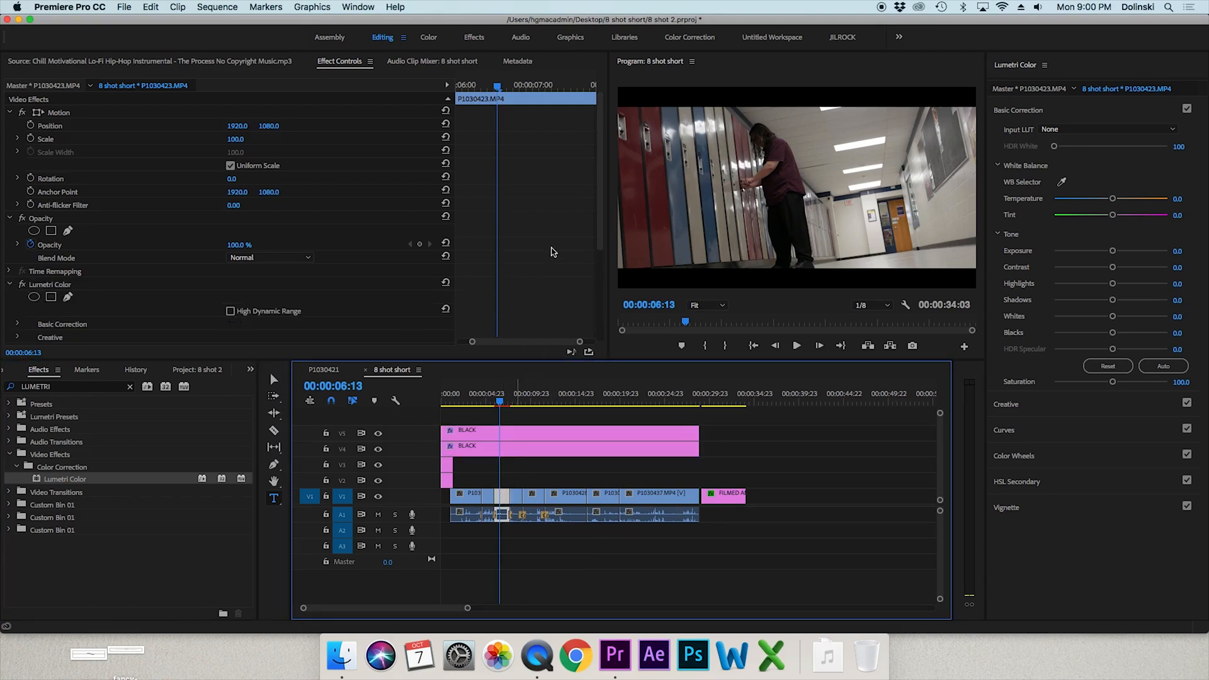
Examine the correction sections of the clip's Lumetri Color effect and bring up the dedicated Lumetri Color controls.
{"action": "left_click_drag", "start_coordinate": [597, 175], "coordinate": [597, 247]}
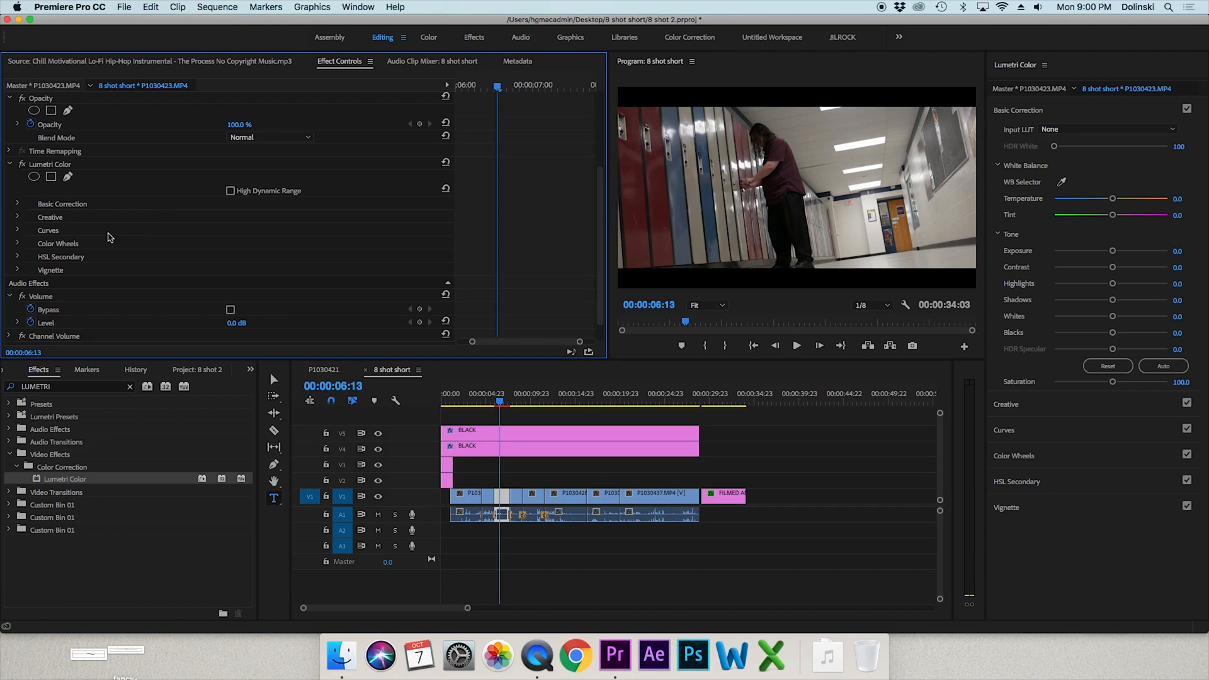
{"action": "left_click", "coordinate": [358, 8]}
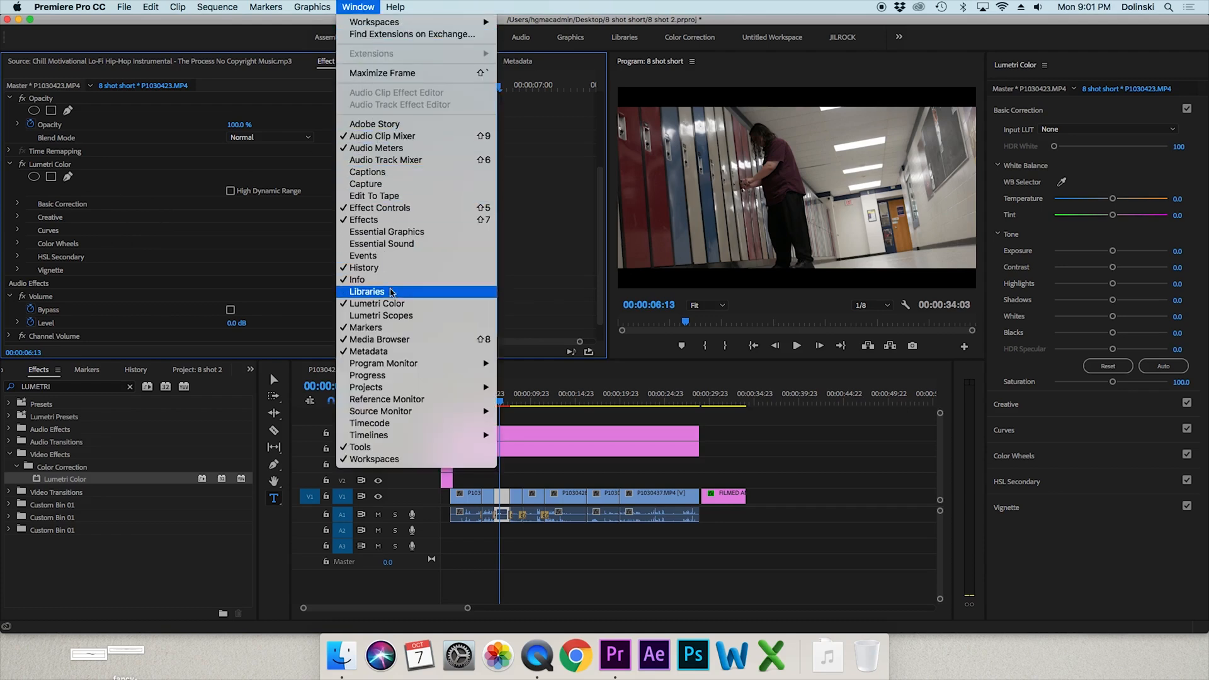
{"action": "left_click", "coordinate": [1103, 64]}
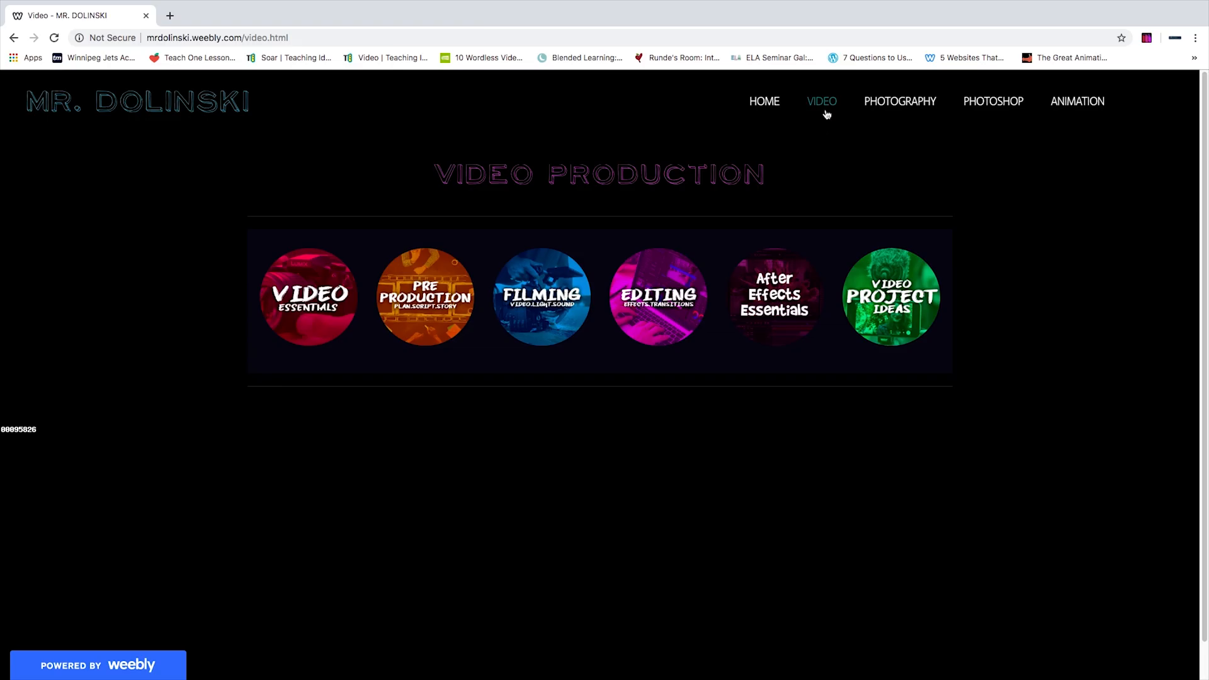
Switch to Chrome and open the "grading & colour" page from the video editing section of the tutorial website.
{"action": "mouse_move", "coordinate": [829, 102]}
{"action": "mouse_move", "coordinate": [818, 219]}
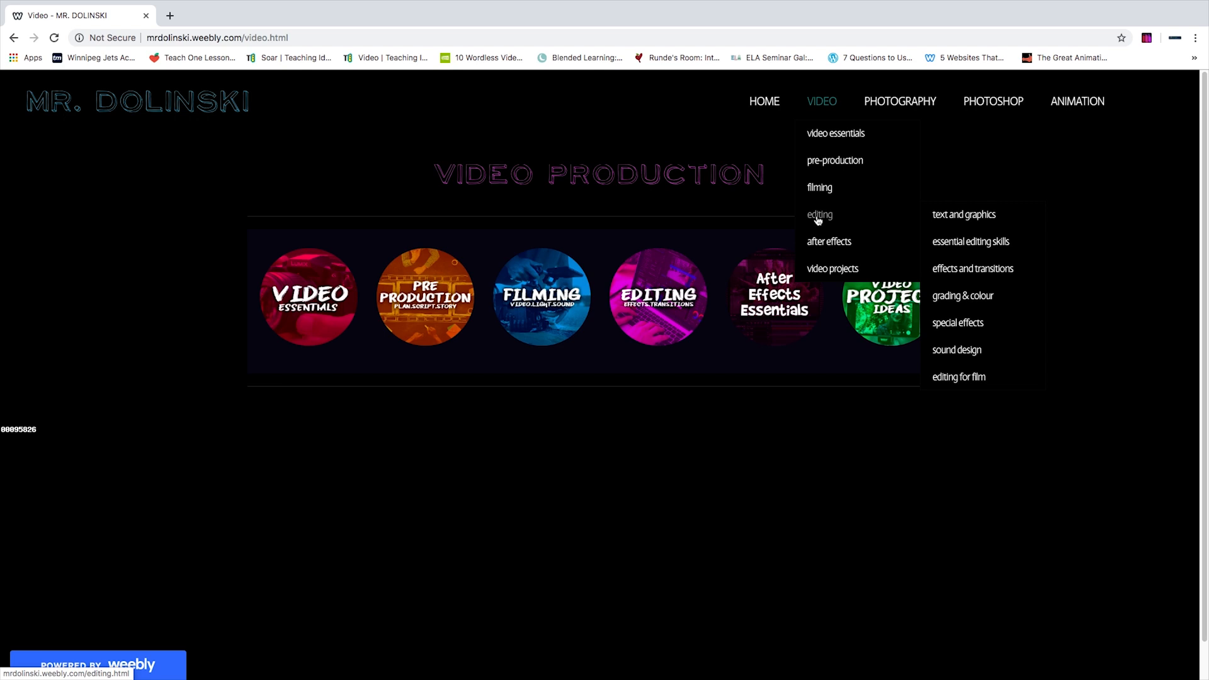
{"action": "left_click", "coordinate": [967, 297]}
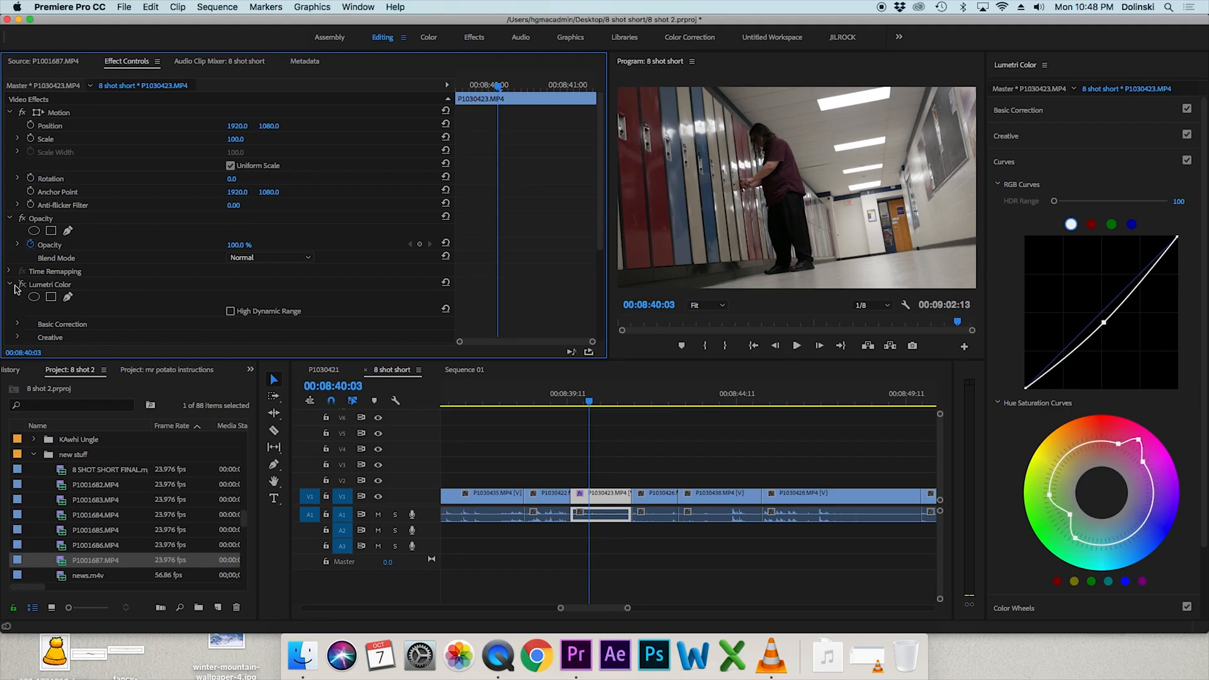
Turn on the Lumetri Color effect of the P1030423.MP4 clip in Premiere Pro and copy the effect.
{"action": "left_click", "coordinate": [17, 285]}
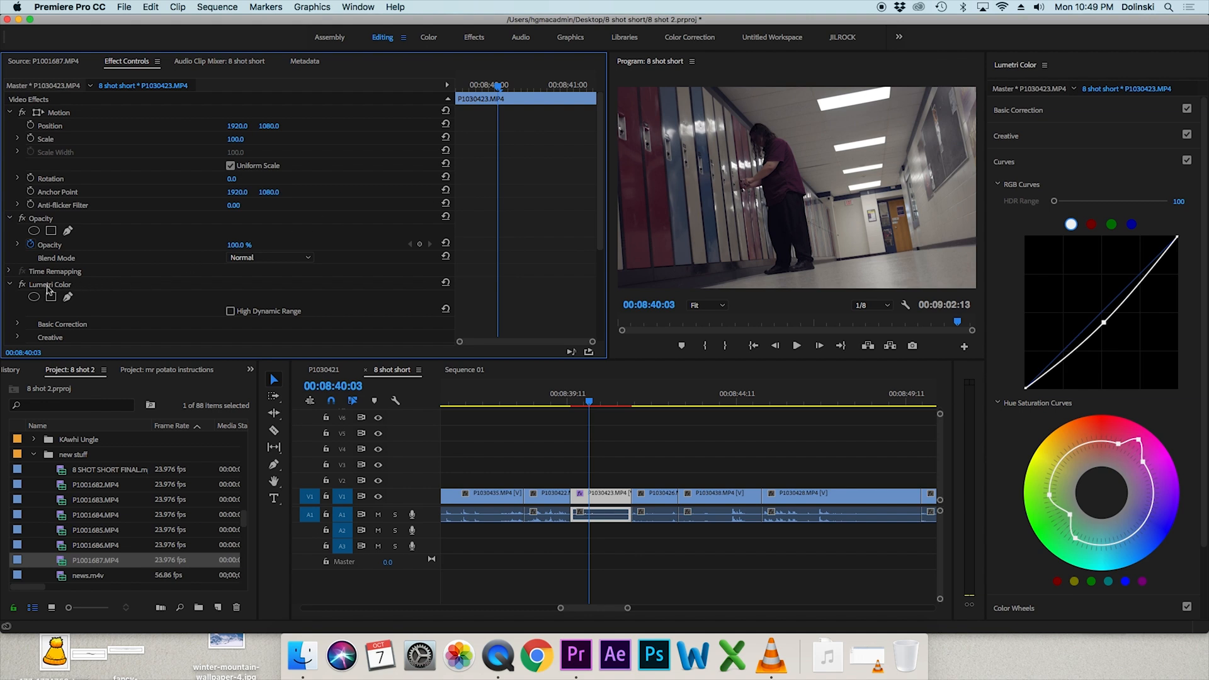
{"action": "left_click", "coordinate": [50, 286]}
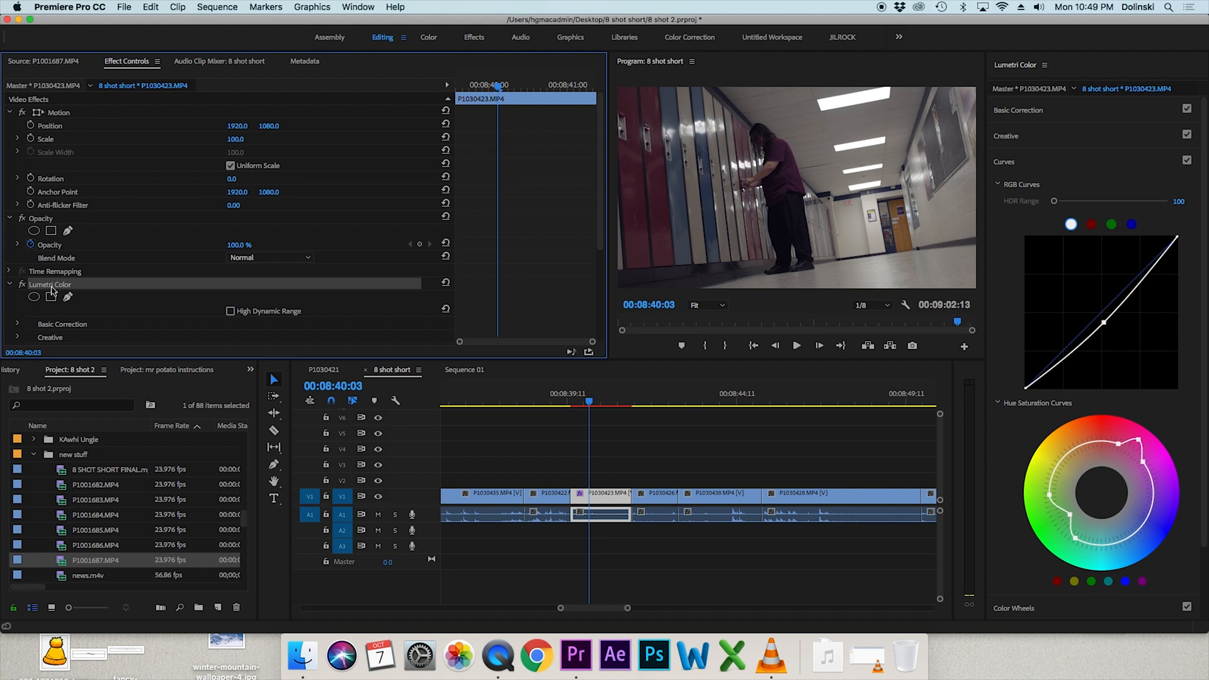
{"action": "left_click", "coordinate": [149, 8]}
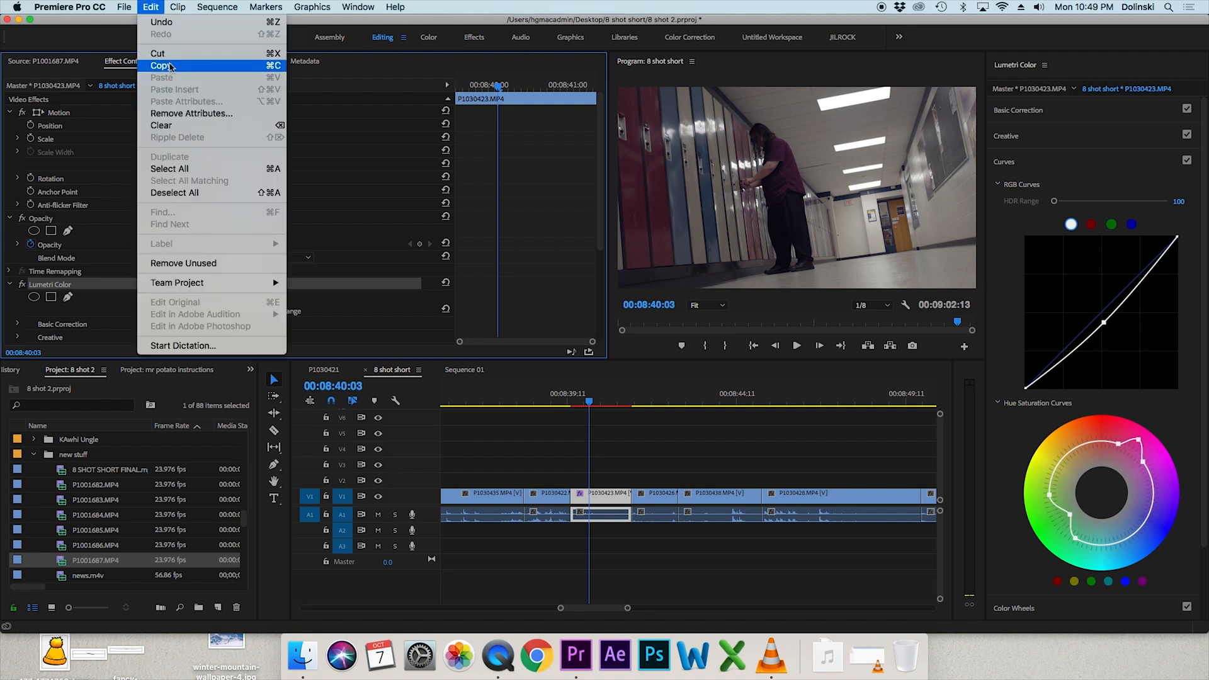
{"action": "left_click", "coordinate": [170, 67]}
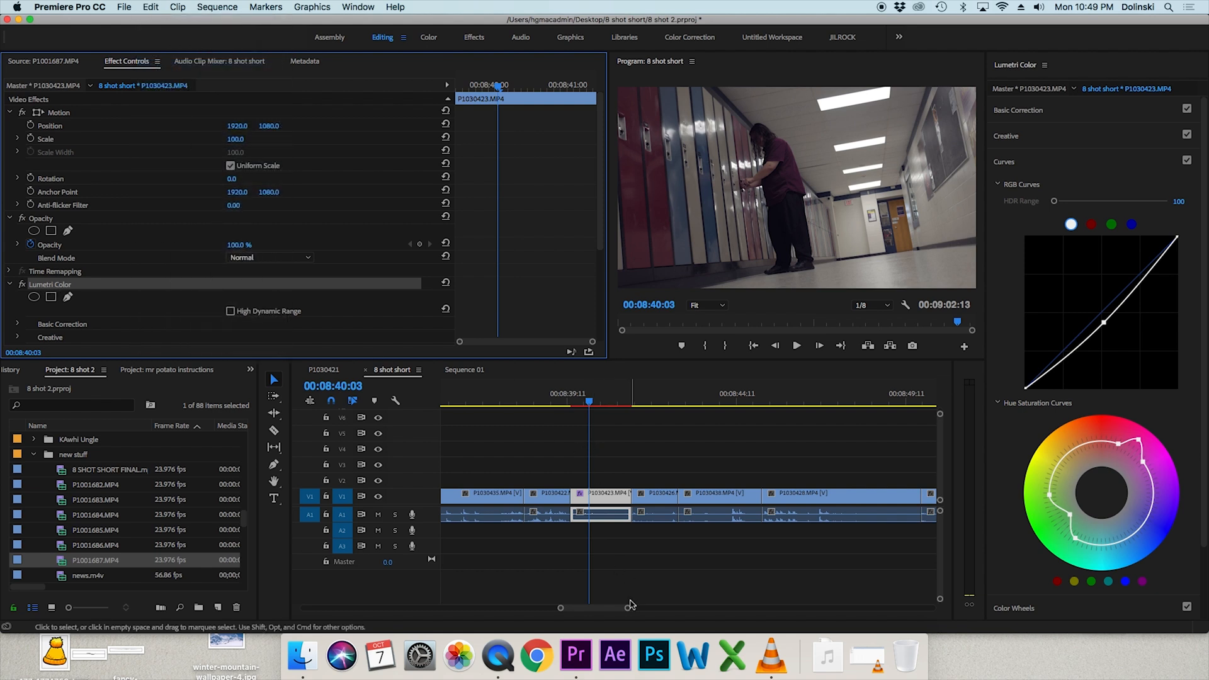
Paste the copied Lumetri Color effect onto P1030435.MP4 and the other clip that precedes P1030423.MP4.
{"action": "left_click_drag", "start_coordinate": [630, 610], "coordinate": [636, 610]}
{"action": "left_click_drag", "start_coordinate": [657, 468], "coordinate": [563, 509]}
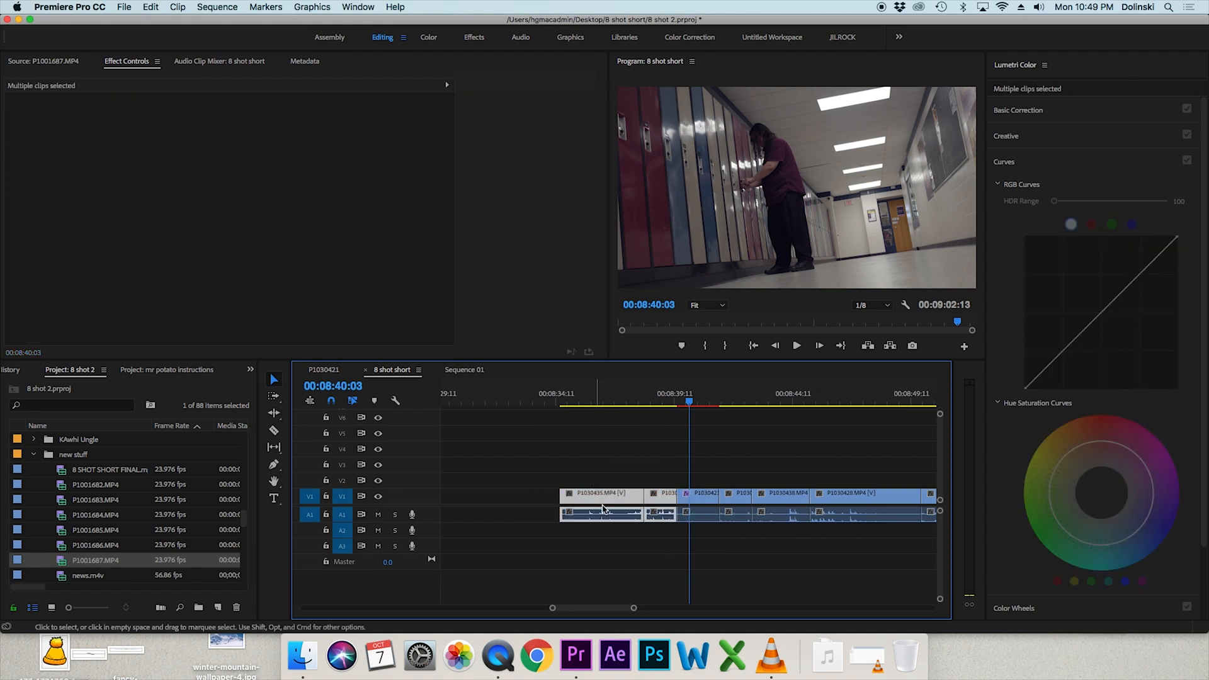
{"action": "left_click", "coordinate": [152, 7]}
{"action": "left_click", "coordinate": [169, 79]}
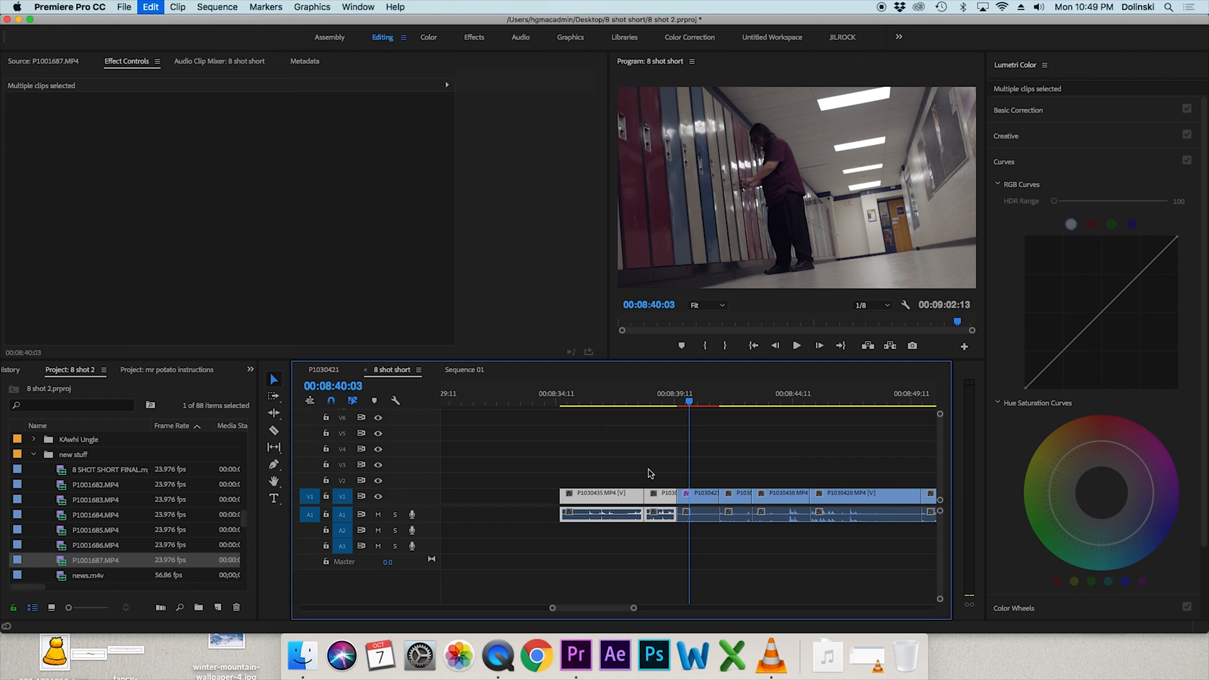
Paste the same Lumetri Color effect onto all the clips that follow P1030423.MP4 in the sequence.
{"action": "scroll", "coordinate": [567, 479], "scroll_direction": "right", "scroll_amount": 5}
{"action": "left_click_drag", "start_coordinate": [565, 484], "coordinate": [844, 508]}
{"action": "left_click", "coordinate": [150, 7]}
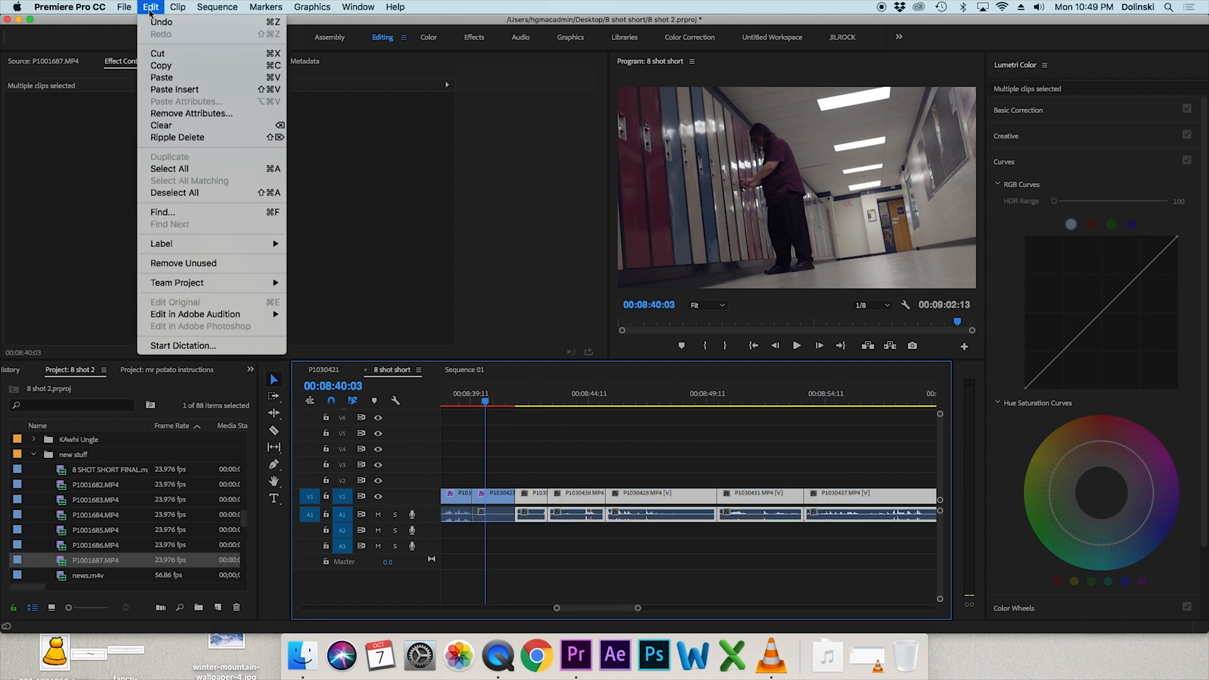
{"action": "left_click", "coordinate": [169, 77]}
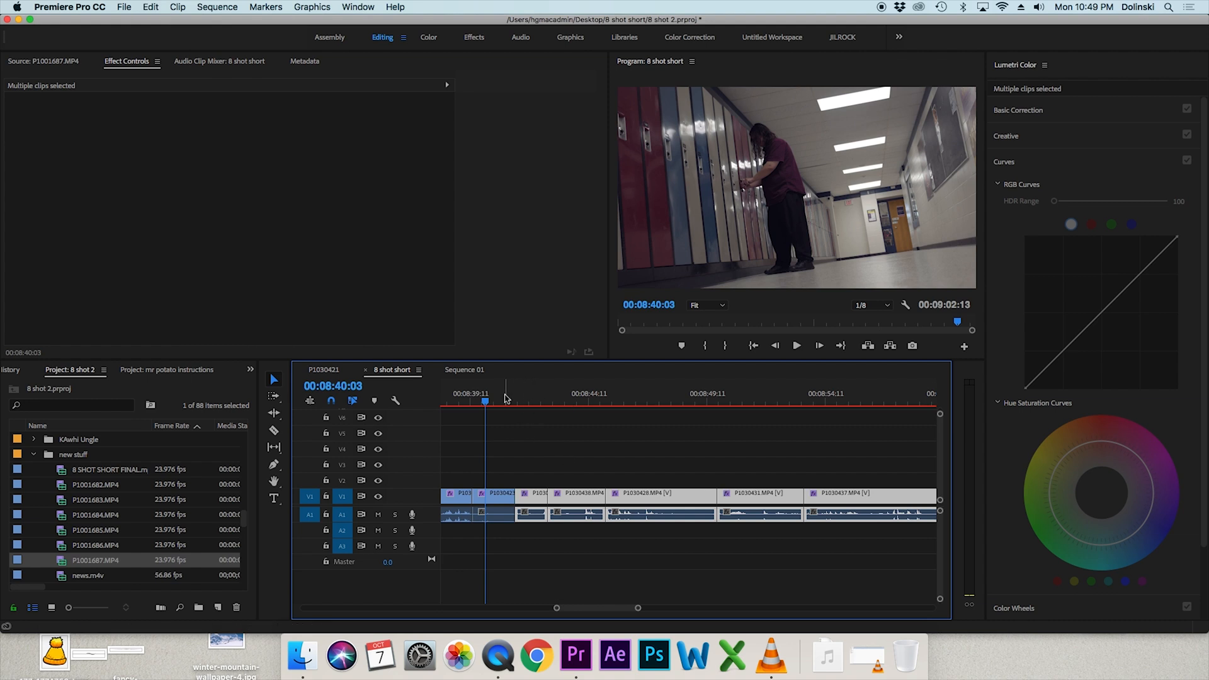
Play the sequence from the P1030423.MP4 clip into the following clips to review the applied color grade.
{"action": "left_click", "coordinate": [506, 398]}
{"action": "left_click", "coordinate": [797, 347]}
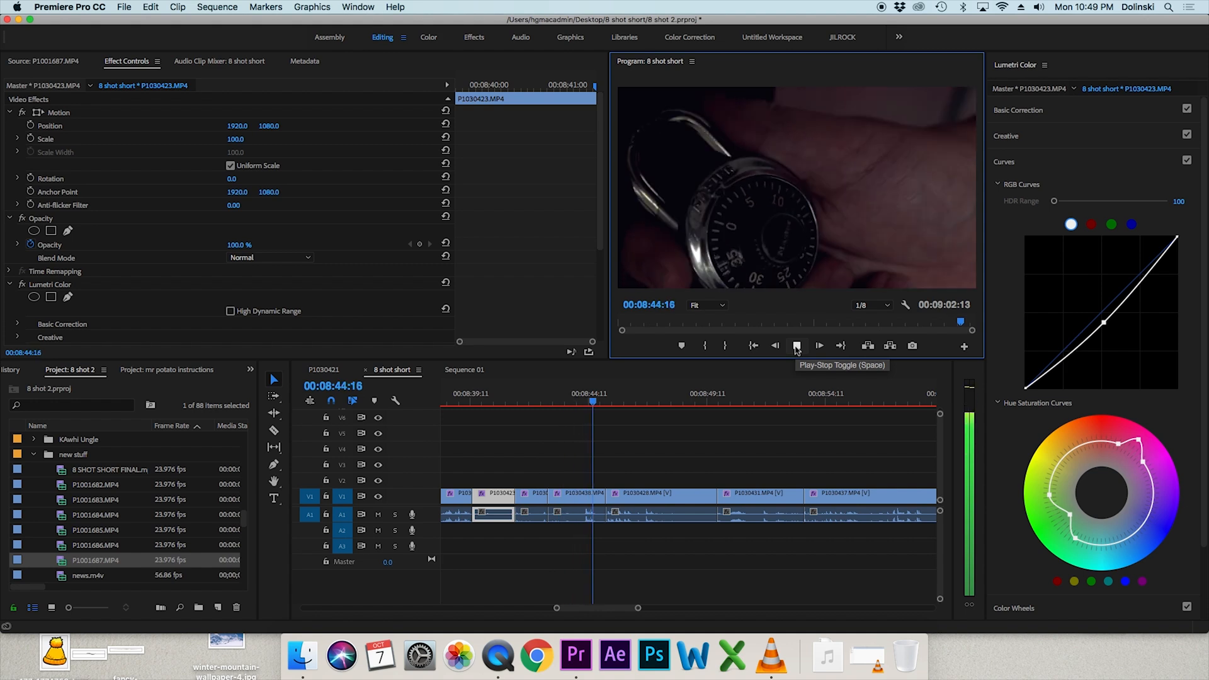
{"action": "left_click", "coordinate": [797, 346]}
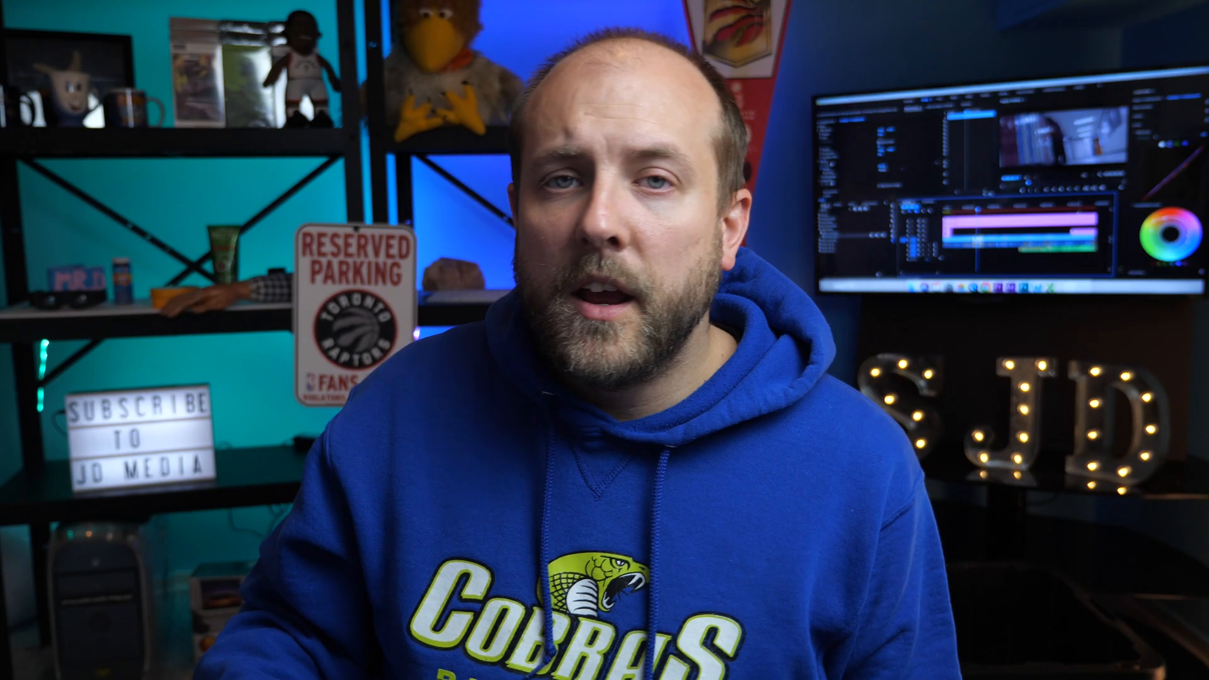